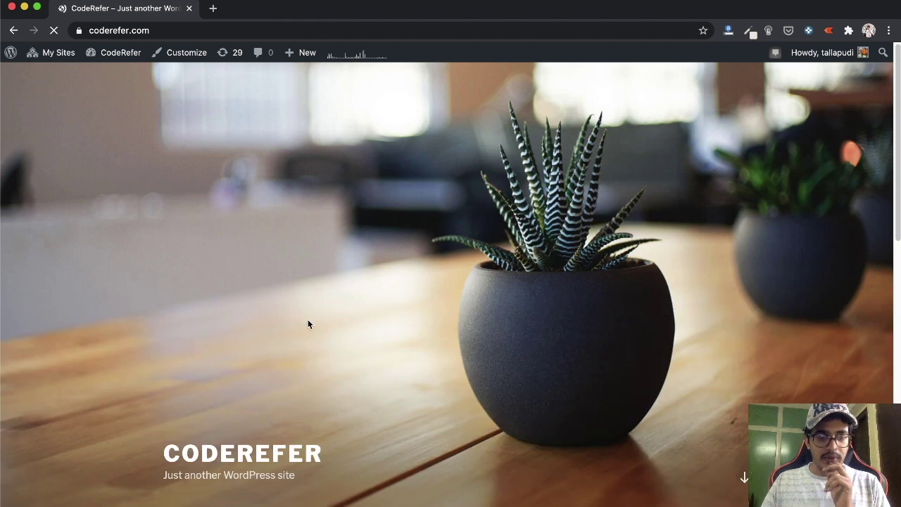
# Load the CodeRefer Blog subsite at coderefer.com/blog/
pyautogui.scroll(-3, 308, 320)
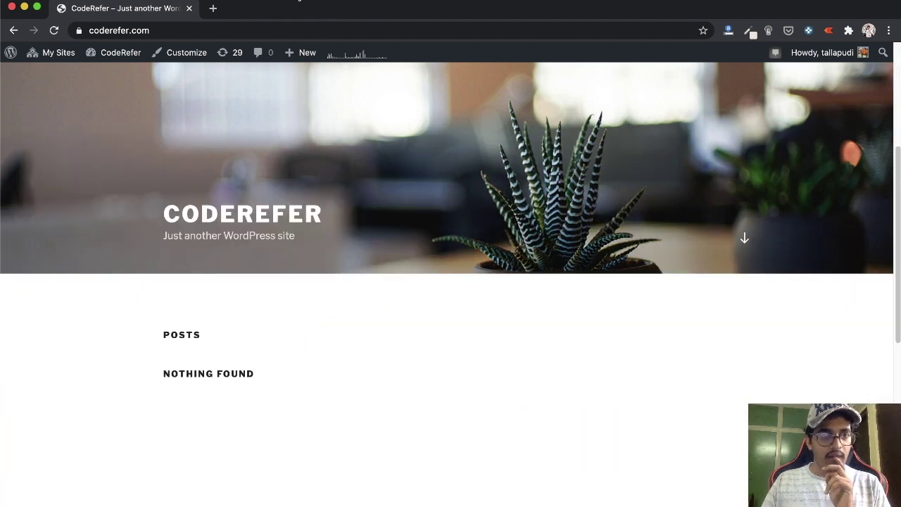
pyautogui.click(278, 31)
pyautogui.click(278, 32)
pyautogui.write('/blog')
pyautogui.press('Return')
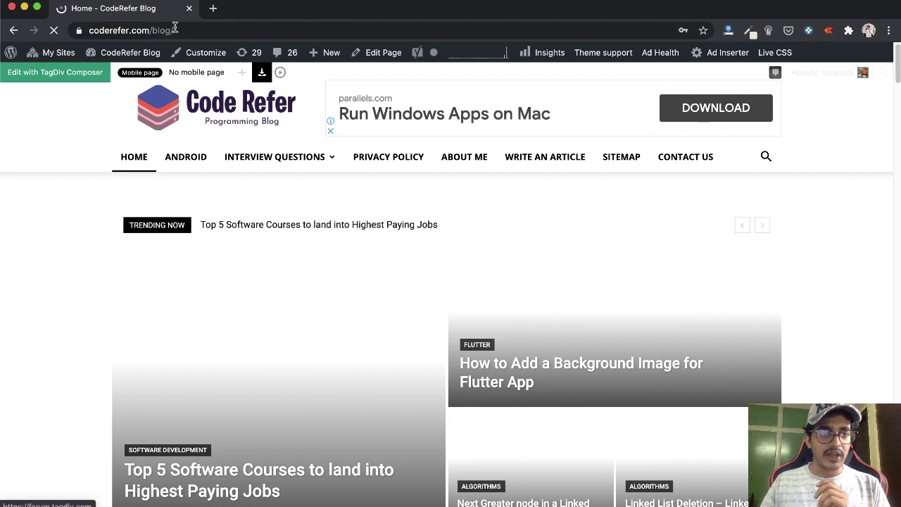
# Change the address from blog to learn to load coderefer.com/learn/
pyautogui.click(176, 30)
pyautogui.doubleClick(215, 29)
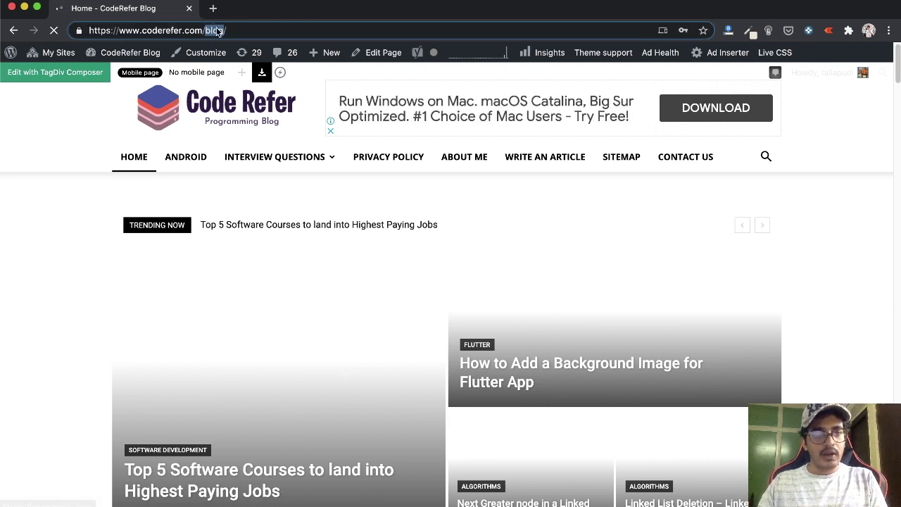
pyautogui.press('BackSpace')
pyautogui.press('Return')
pyautogui.write('learn')
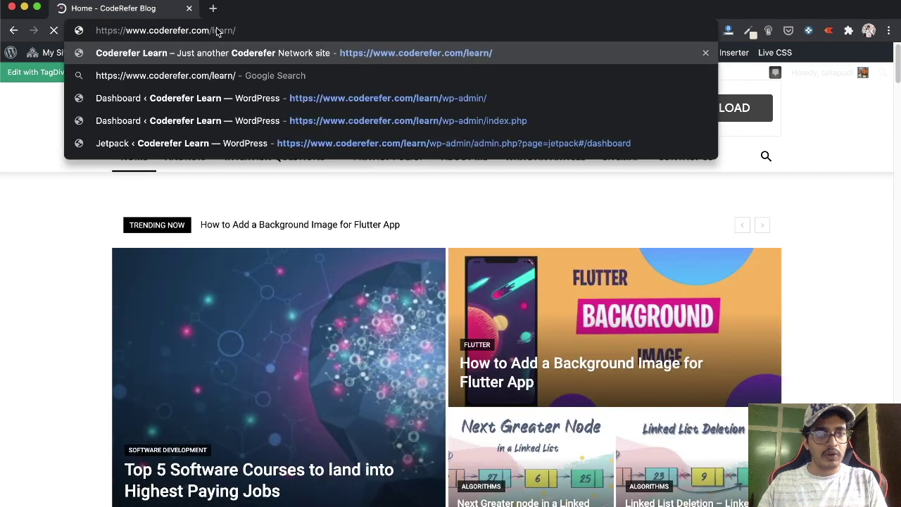
pyautogui.press('Return')
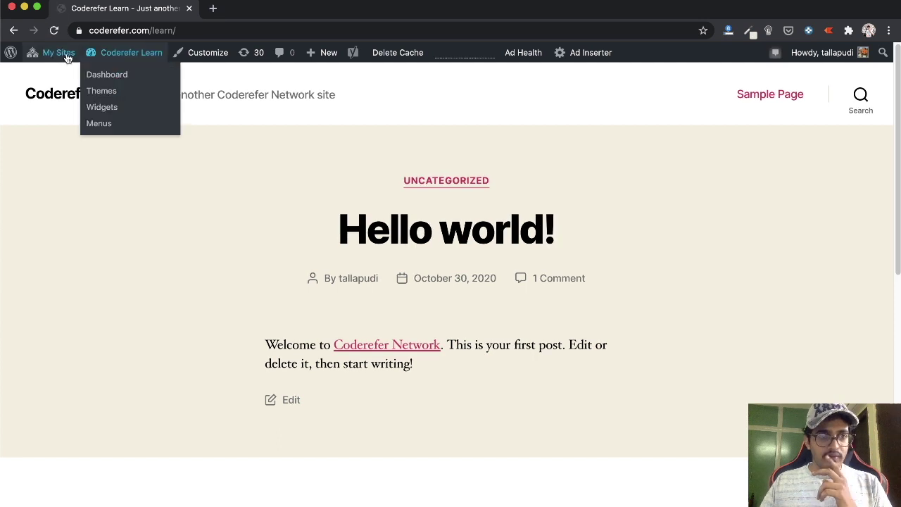
# Go to the Coderefer Network Admin dashboard through My Sites > Network Admin > Dashboard
pyautogui.moveTo(53, 58)
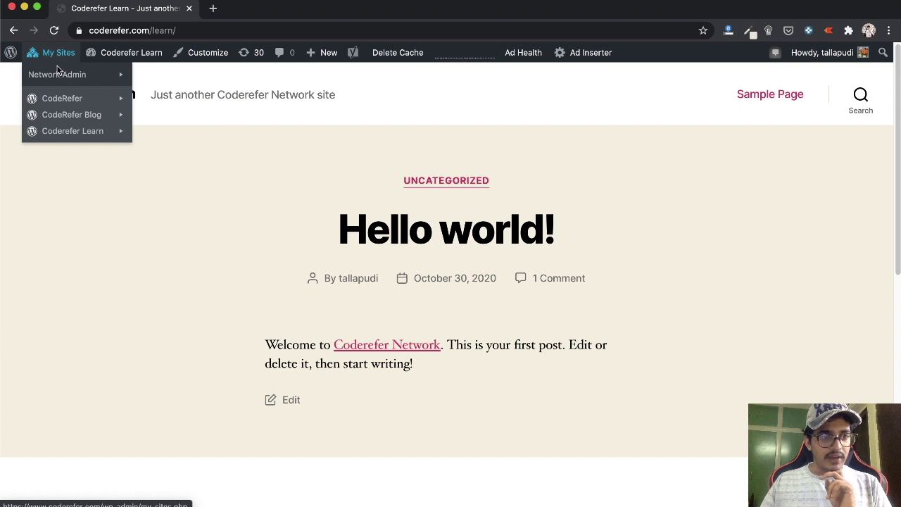
pyautogui.moveTo(59, 76)
pyautogui.moveTo(62, 100)
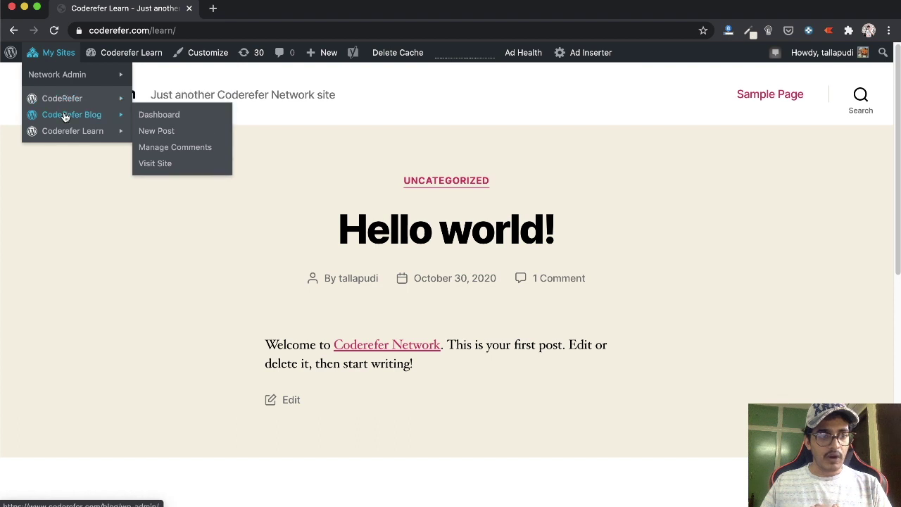
pyautogui.moveTo(68, 131)
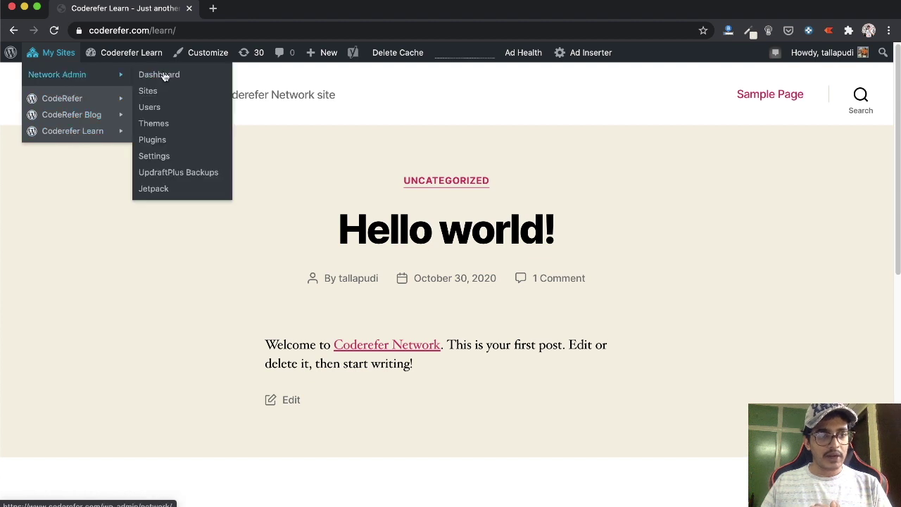
pyautogui.click(176, 74)
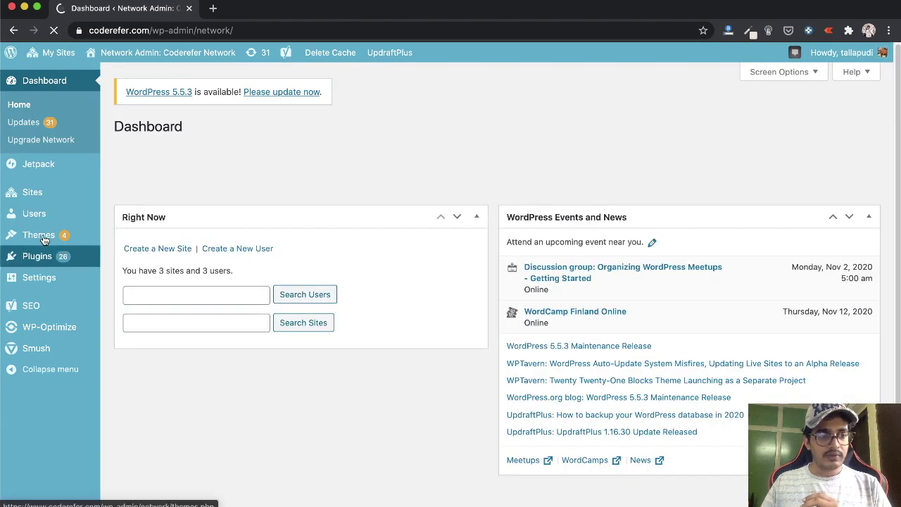
# Review the network's installed themes list
pyautogui.click(43, 240)
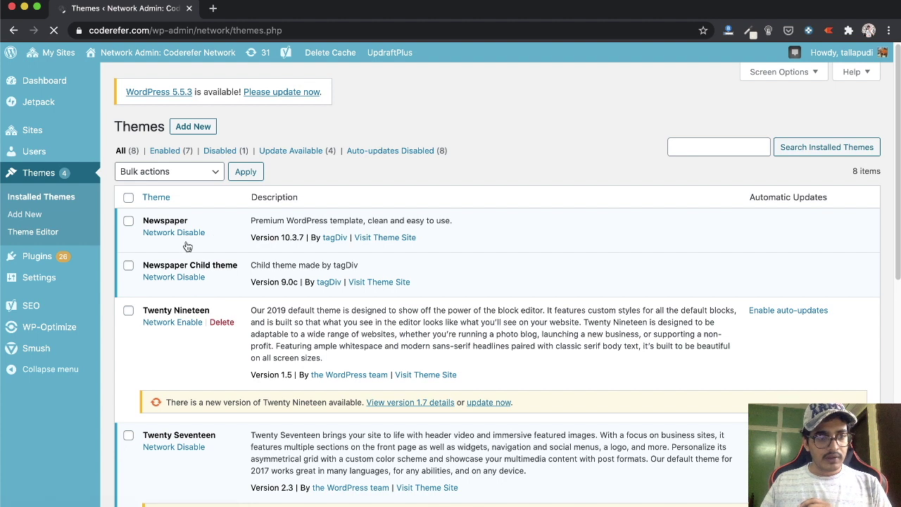
pyautogui.scroll(-3, 187, 246)
pyautogui.scroll(-1, 186, 247)
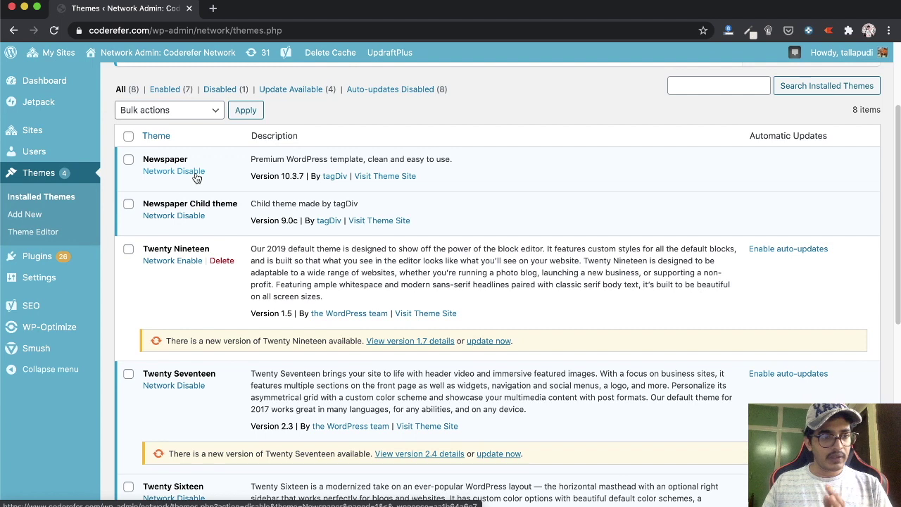
# Review the network's installed plugins list
pyautogui.click(54, 263)
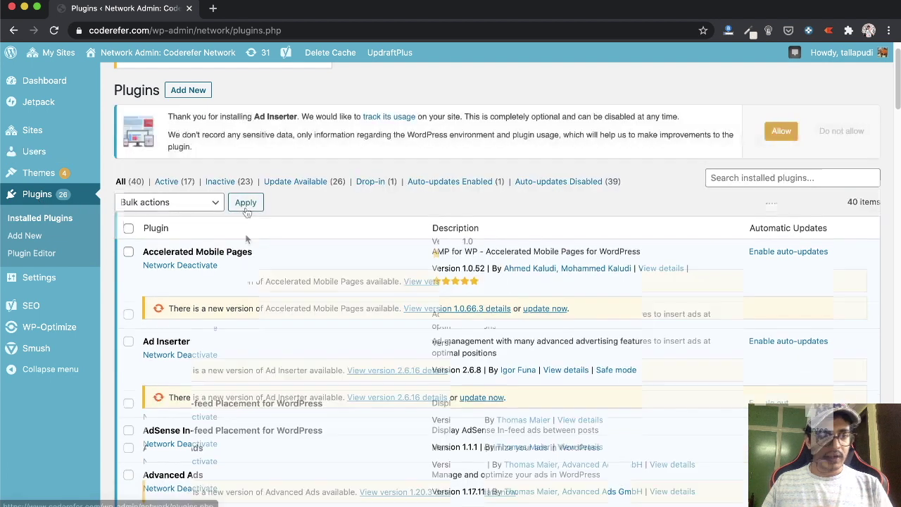
pyautogui.scroll(-1, 247, 212)
pyautogui.scroll(-6, 246, 211)
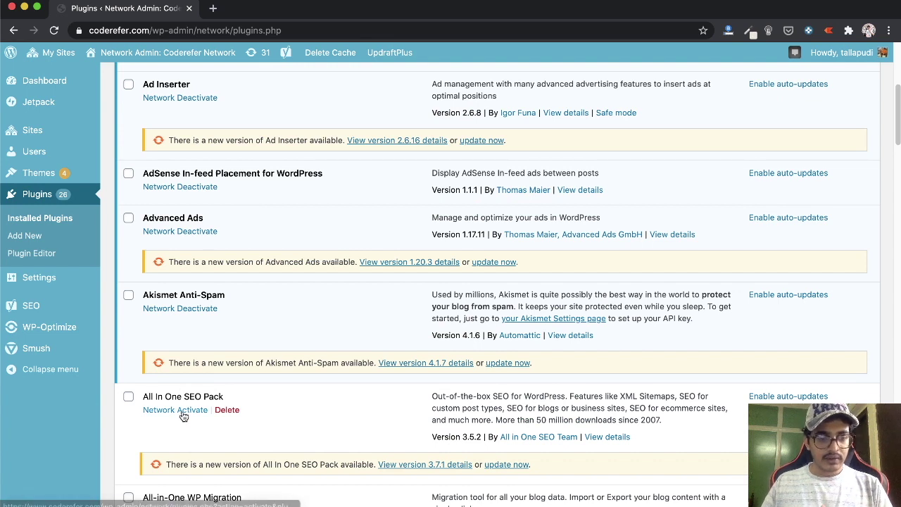
pyautogui.scroll(8, 219, 307)
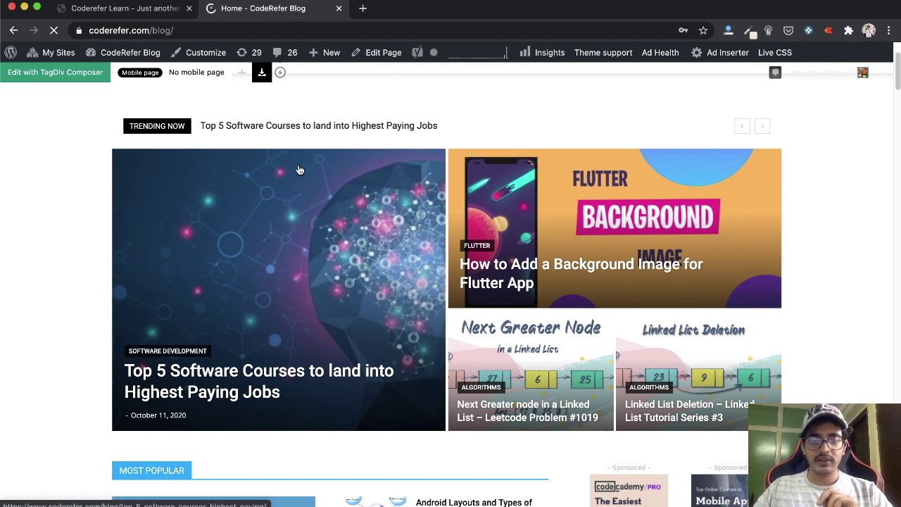
# Close the CodeRefer Blog and Coderefer Learn tabs, keeping one new blank tab
pyautogui.scroll(-3, 299, 170)
pyautogui.scroll(-5, 299, 170)
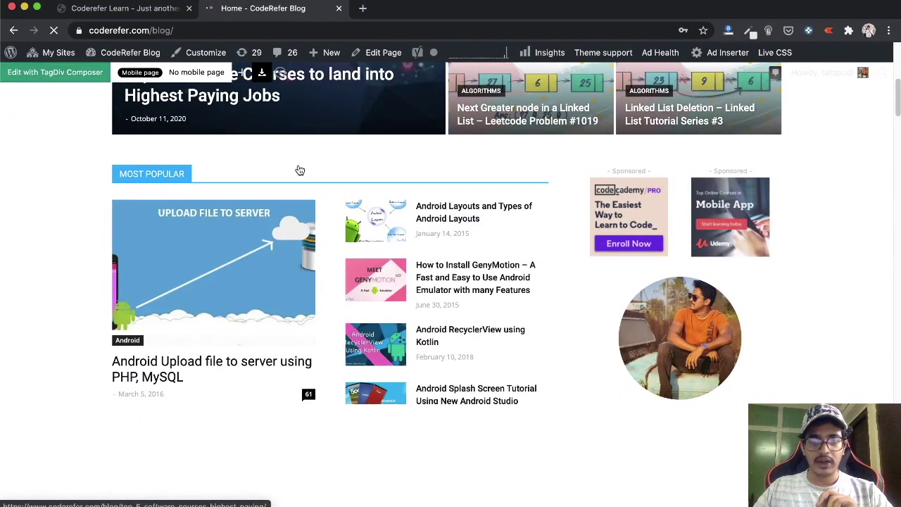
pyautogui.scroll(-5, 299, 170)
pyautogui.scroll(10, 299, 170)
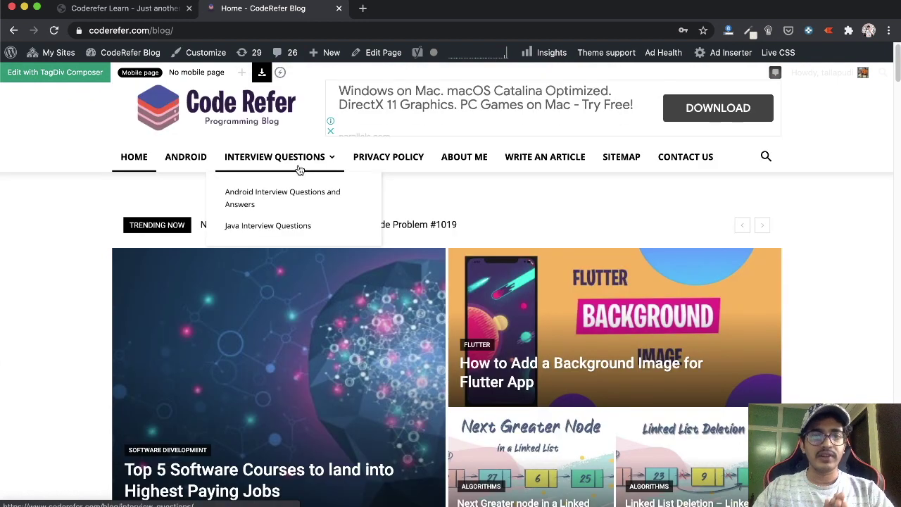
pyautogui.scroll(-15, 299, 170)
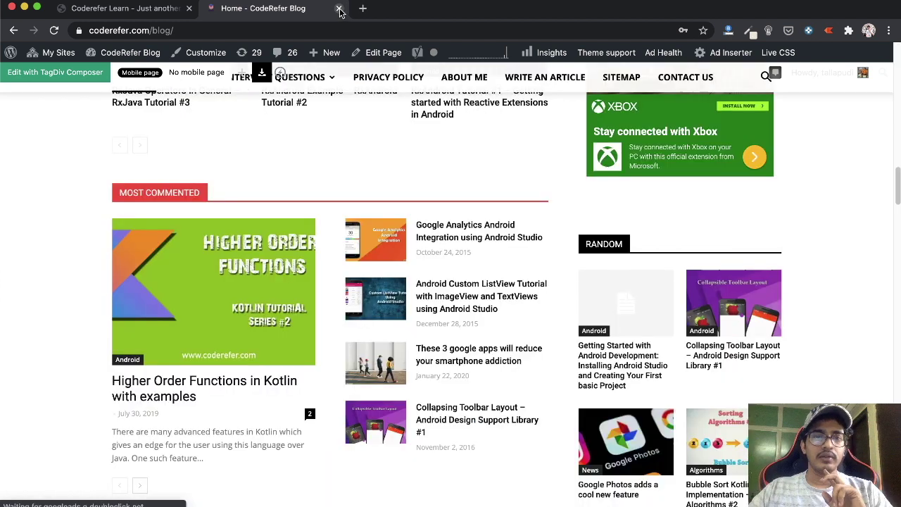
pyautogui.click(339, 9)
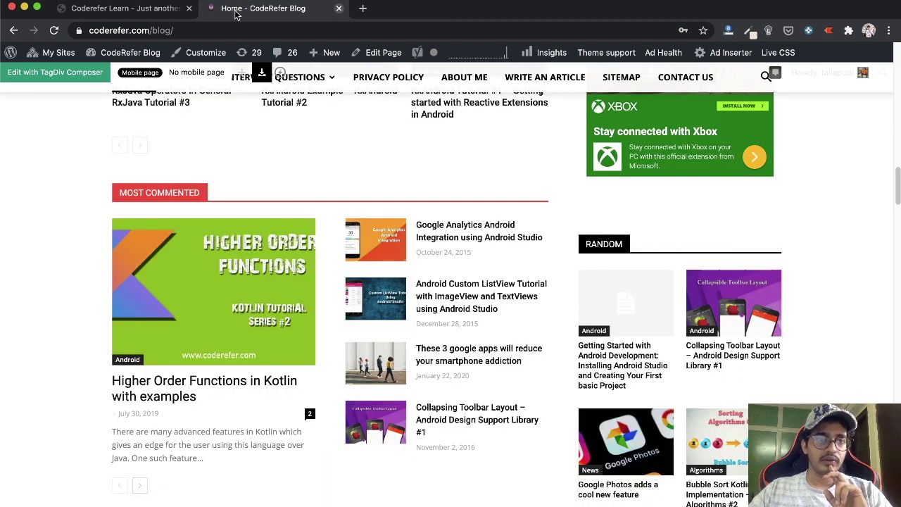
pyautogui.click(213, 9)
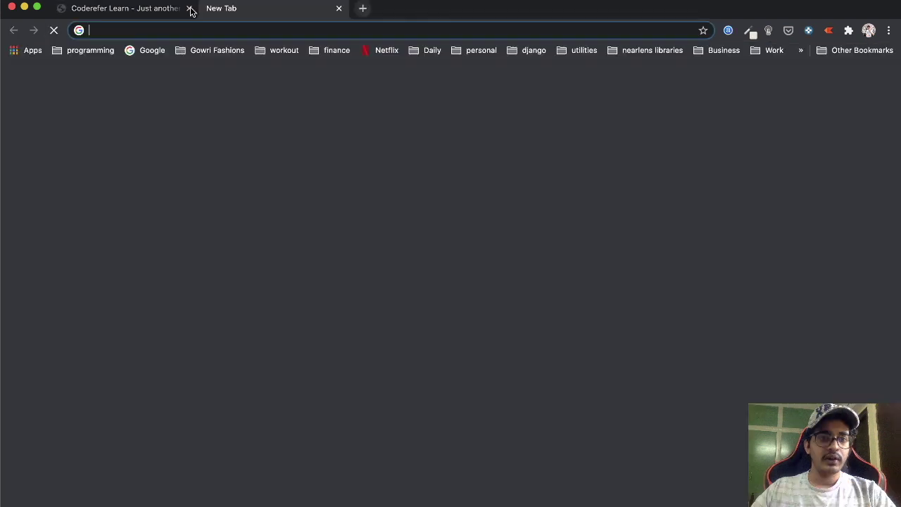
pyautogui.click(190, 9)
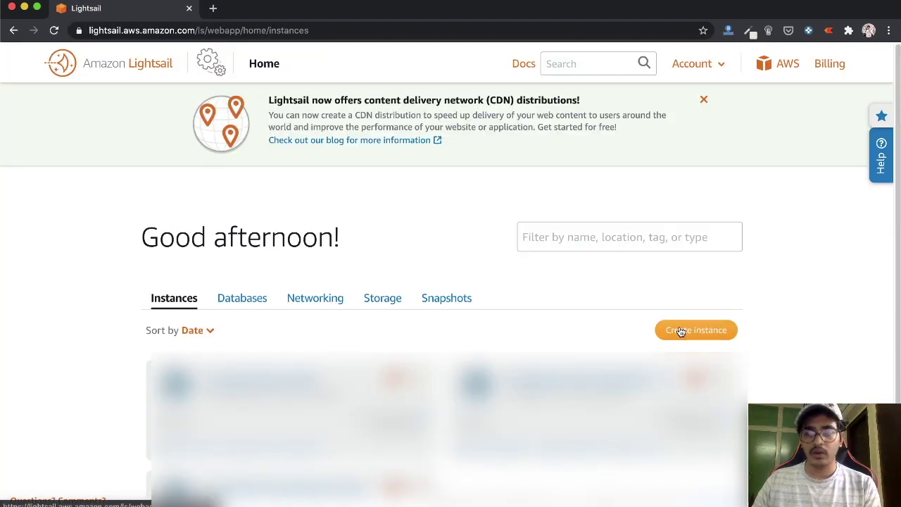
# Start a new Lightsail instance with the WordPress Multisite blueprint
pyautogui.click(680, 331)
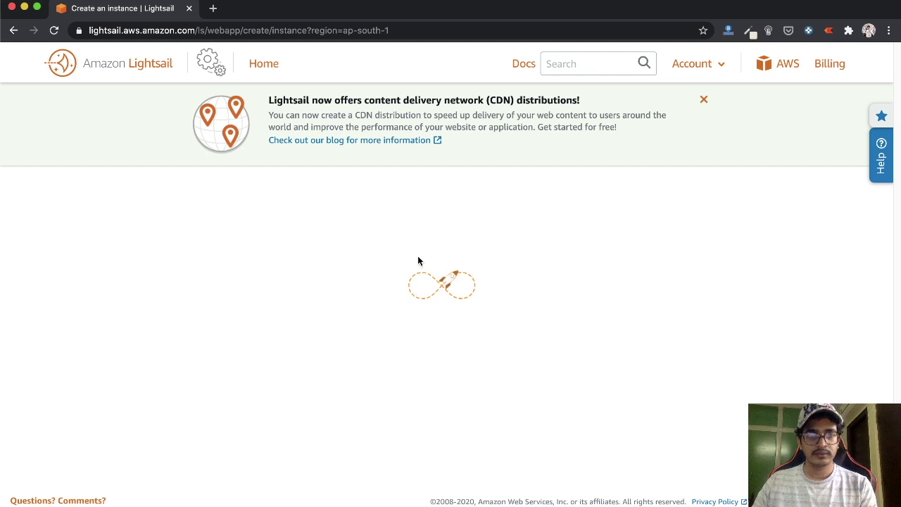
pyautogui.scroll(-1, 372, 285)
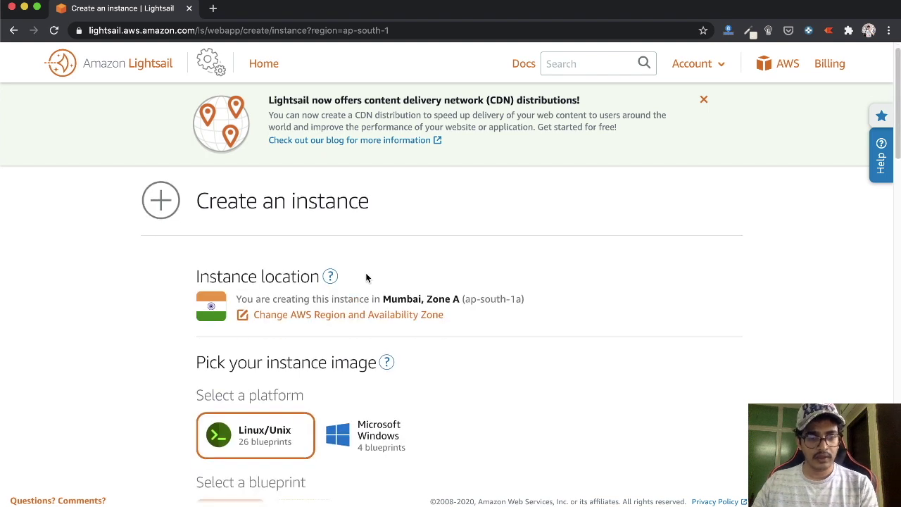
pyautogui.scroll(-1, 269, 266)
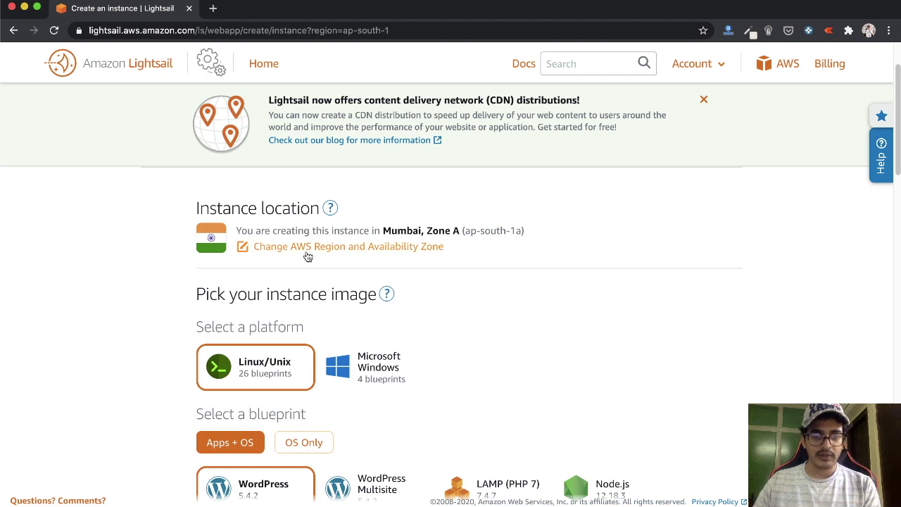
pyautogui.scroll(-1, 307, 316)
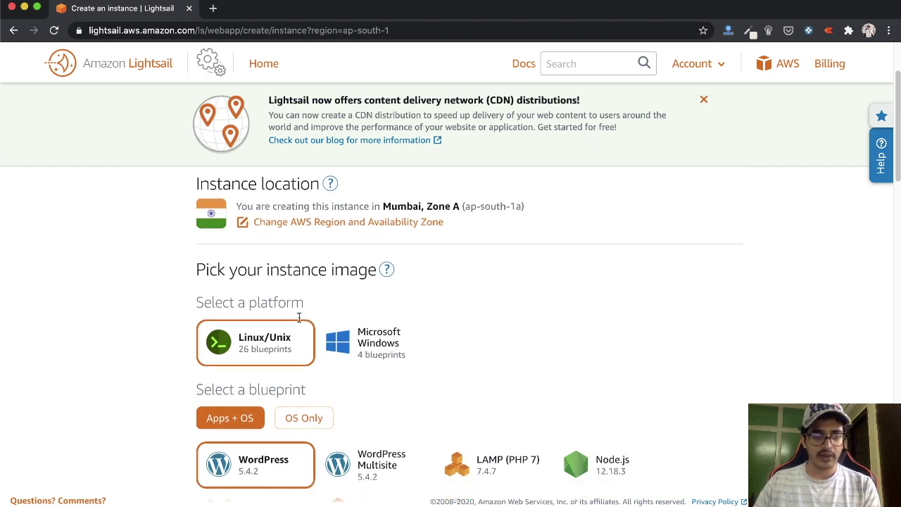
pyautogui.scroll(-4, 263, 326)
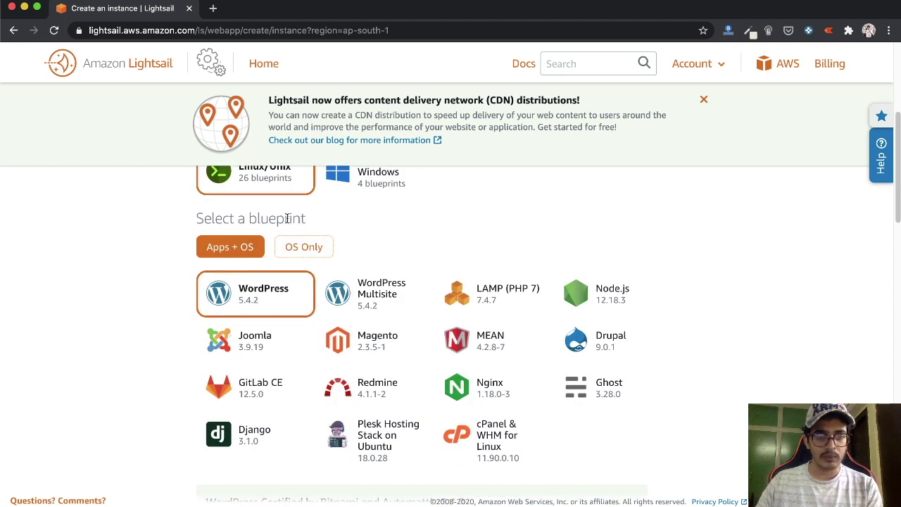
pyautogui.click(364, 292)
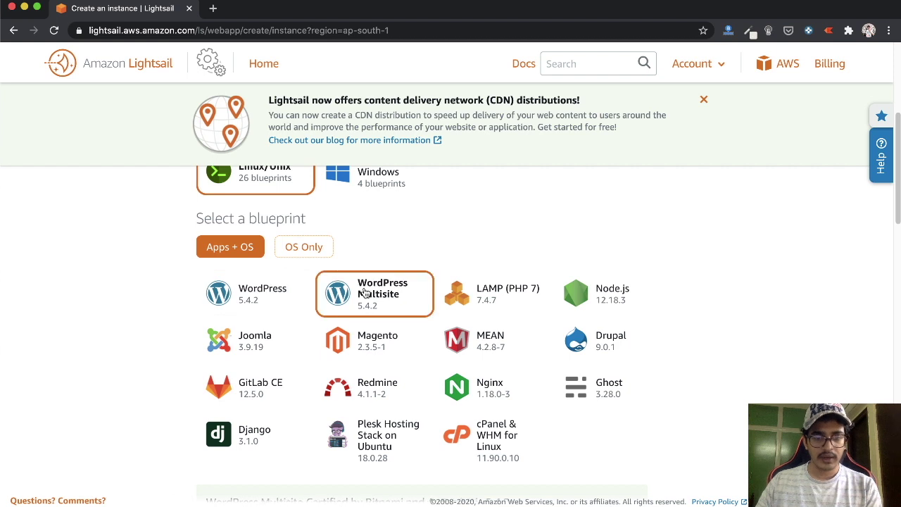
# Use the id_rsa SSH key pair for the instance
pyautogui.scroll(-3, 359, 292)
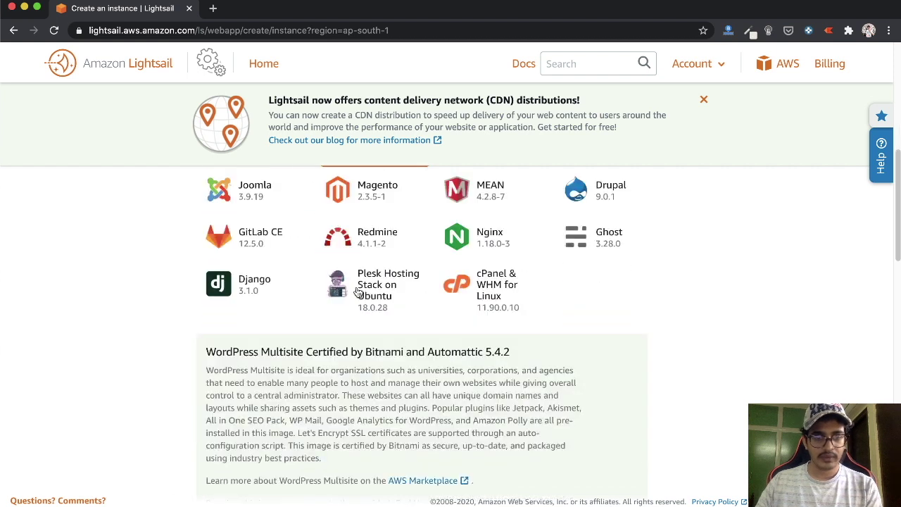
pyautogui.scroll(-4, 359, 292)
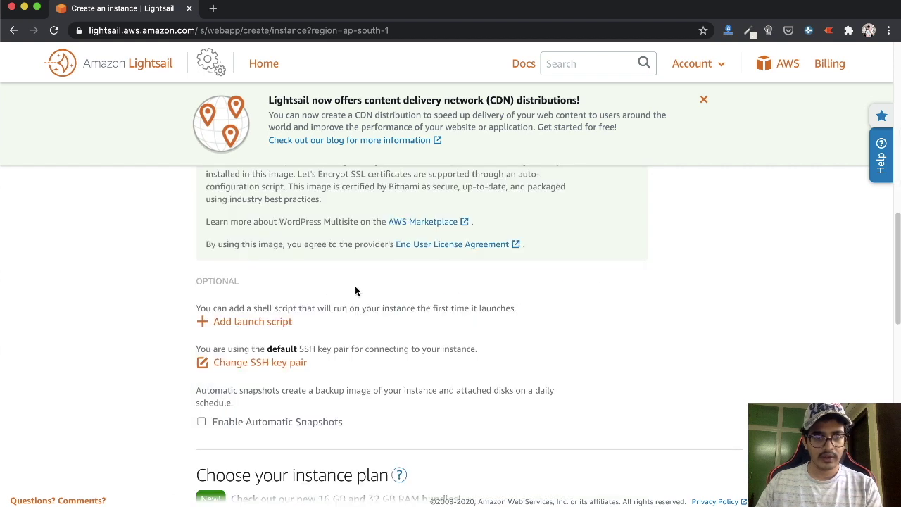
pyautogui.click(282, 363)
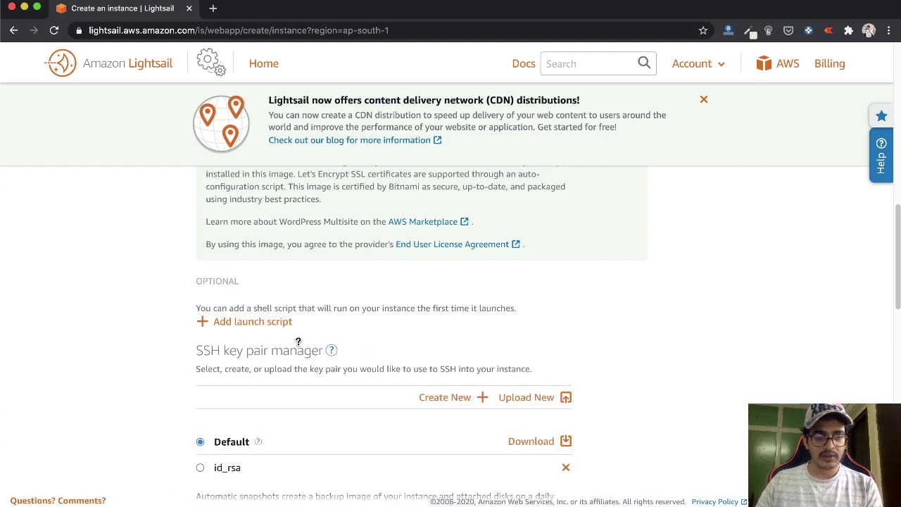
pyautogui.scroll(-3, 303, 337)
pyautogui.click(227, 258)
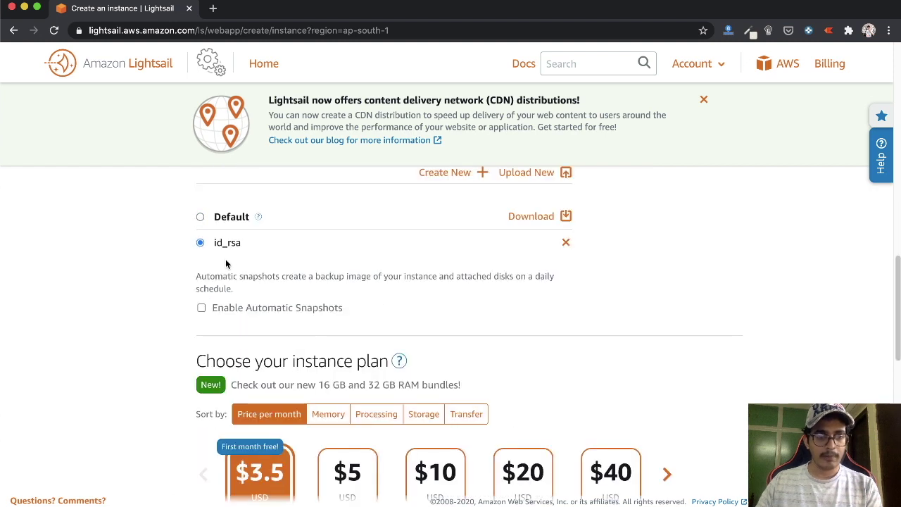
# Name the $3.50-plan instance learn-wordpress-multisite and create it
pyautogui.scroll(-3, 227, 271)
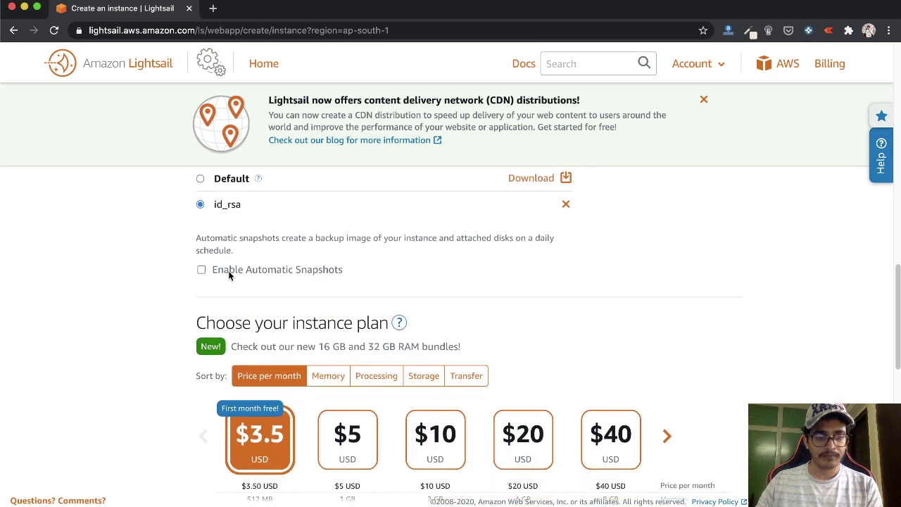
pyautogui.scroll(-4, 246, 295)
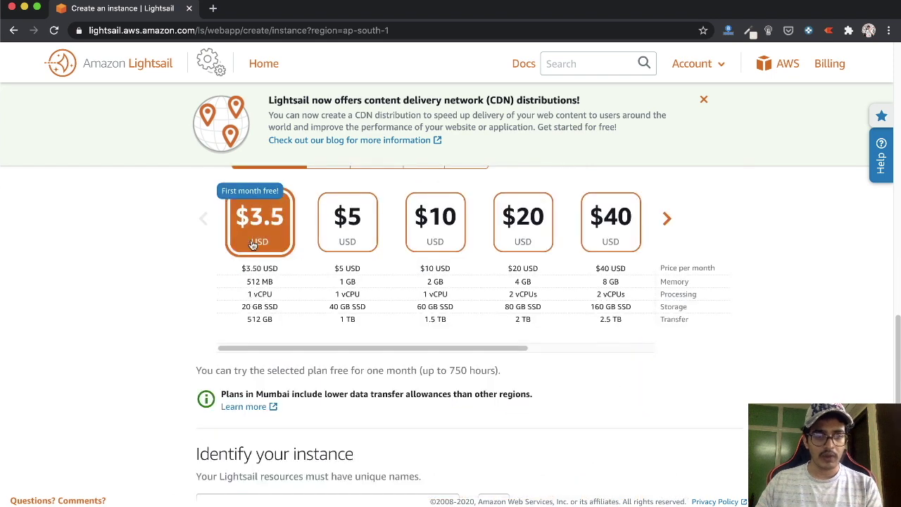
pyautogui.scroll(2, 257, 243)
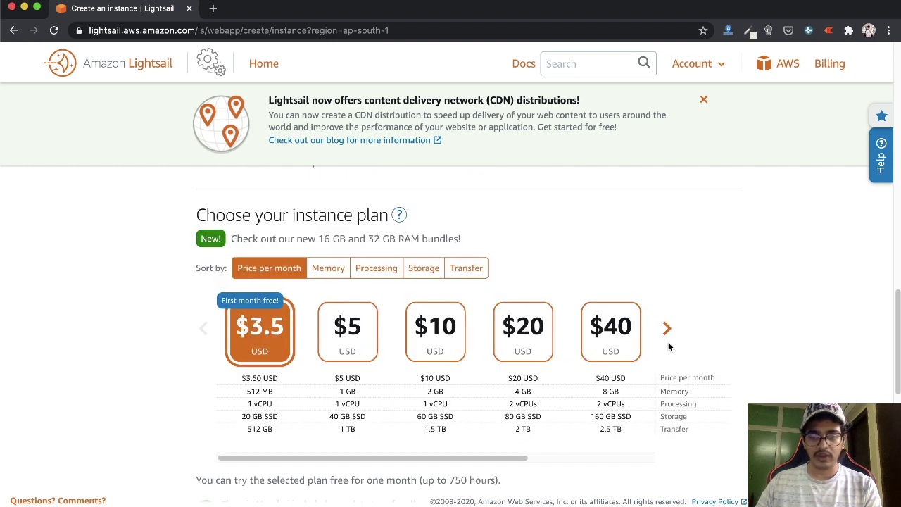
pyautogui.scroll(-3, 328, 332)
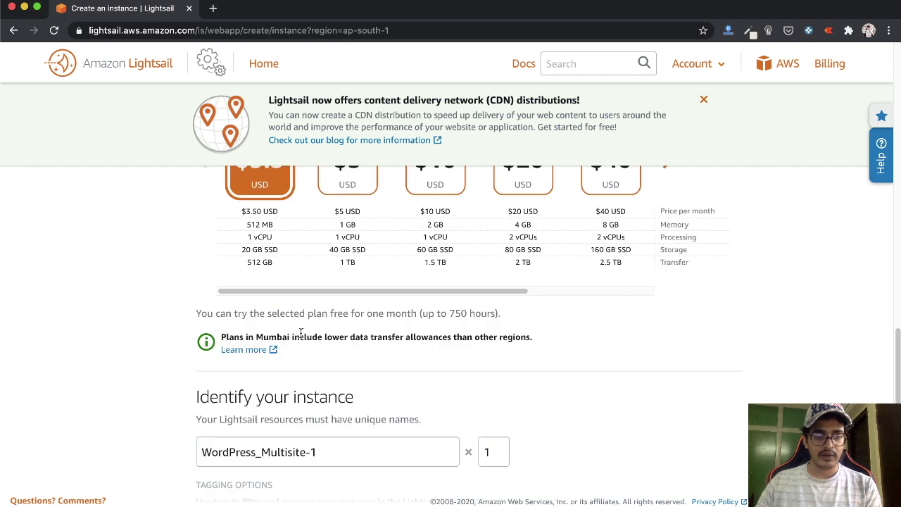
pyautogui.scroll(-3, 301, 333)
pyautogui.tripleClick(341, 302)
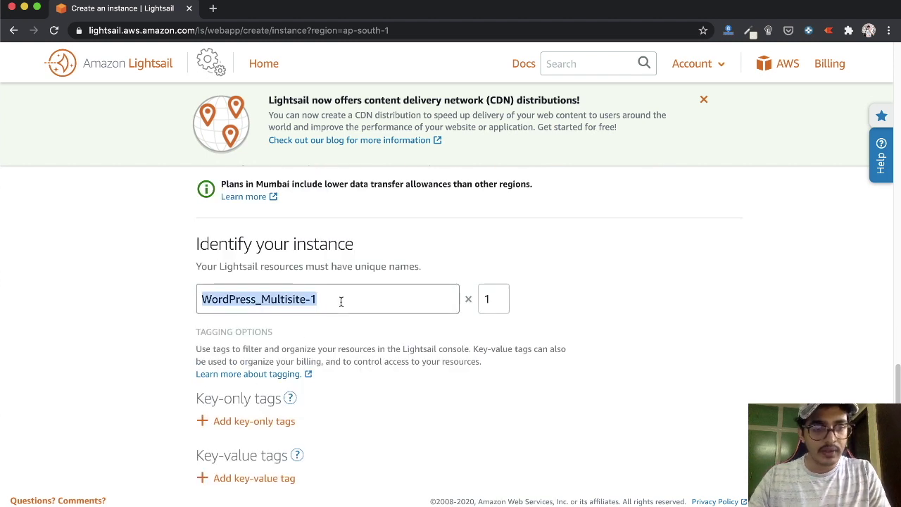
pyautogui.write('learn-')
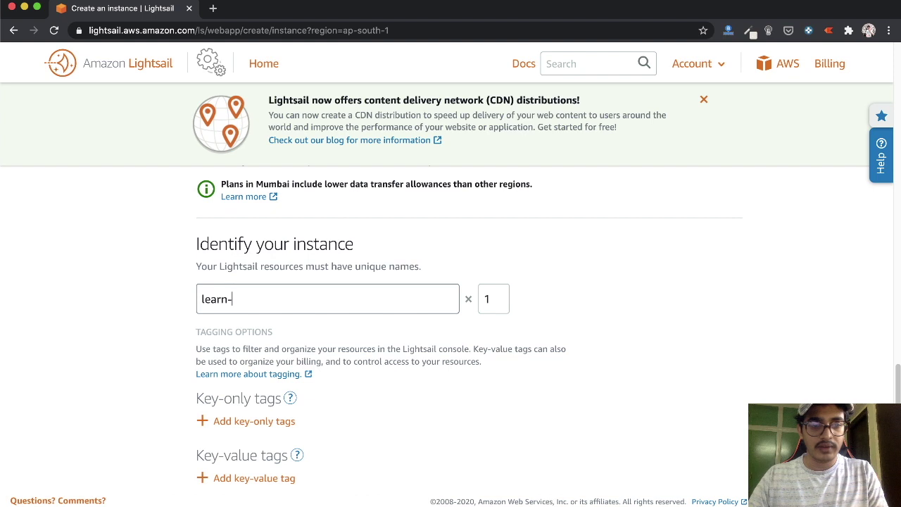
pyautogui.scroll(-5, 352, 324)
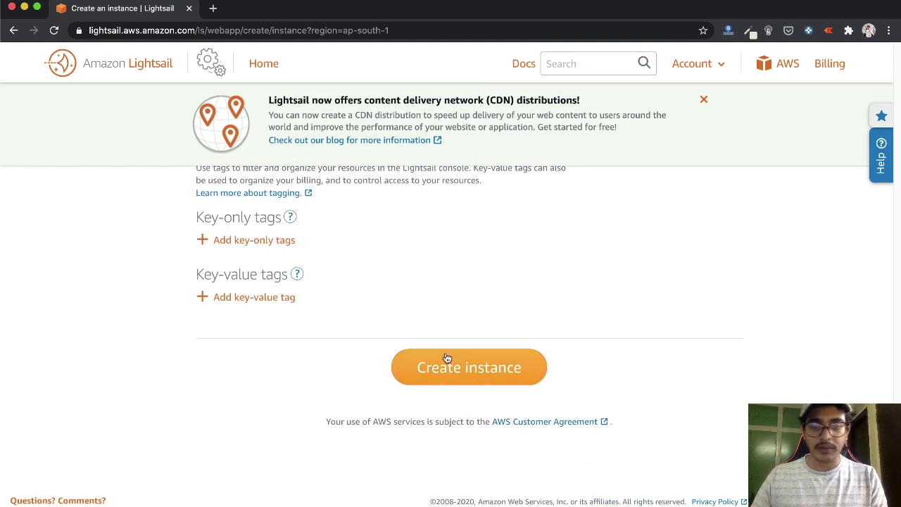
pyautogui.click(433, 369)
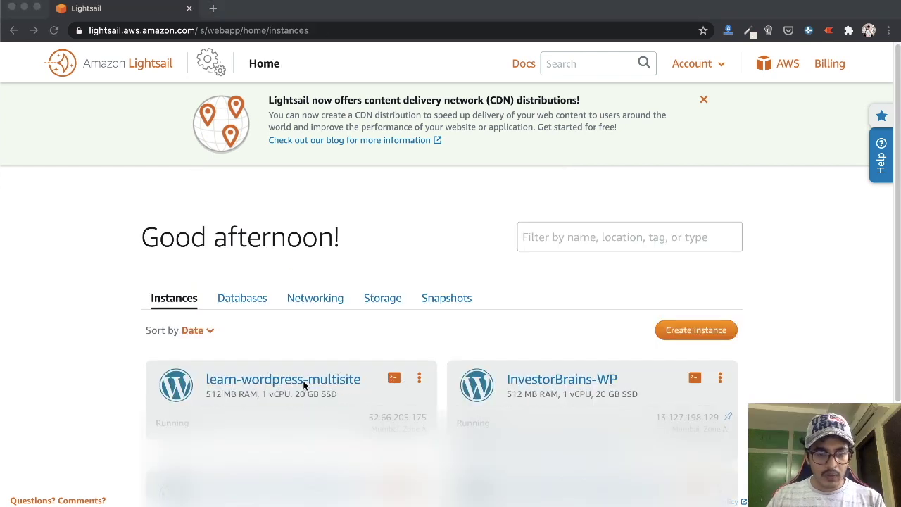
# Launch a browser SSH terminal for learn-wordpress-multisite, then open a blank tab
pyautogui.click(396, 381)
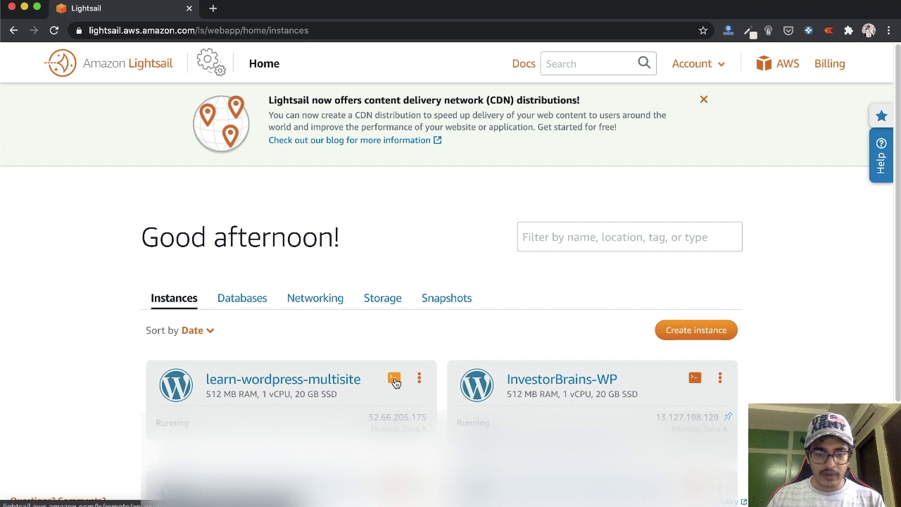
pyautogui.click(395, 381)
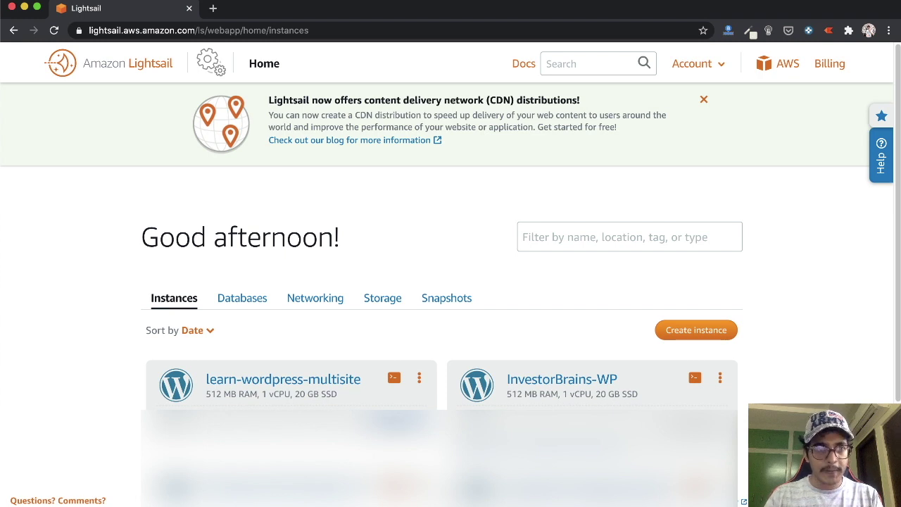
pyautogui.press('super+t')
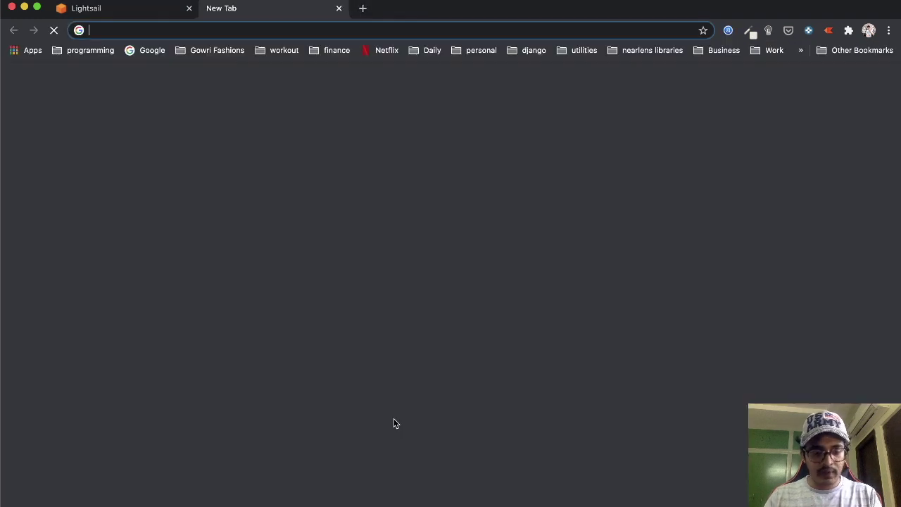
# Load 52.66.205.175.xip.io, then go to its /wp-admin login page
pyautogui.write('52.90.205.170')
pyautogui.press('Return')
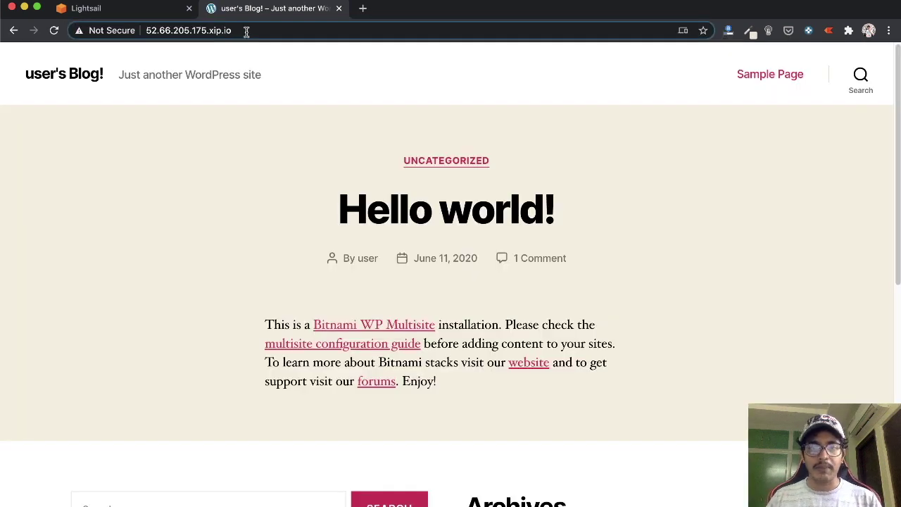
pyautogui.moveTo(208, 31); pyautogui.dragTo(248, 31)
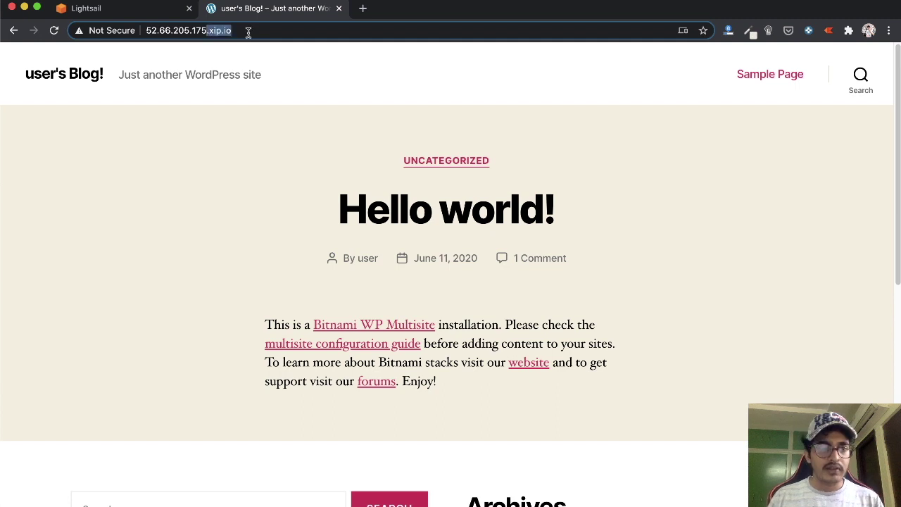
pyautogui.keyDown('shift'); pyautogui.click(148, 31); pyautogui.keyUp('shift')
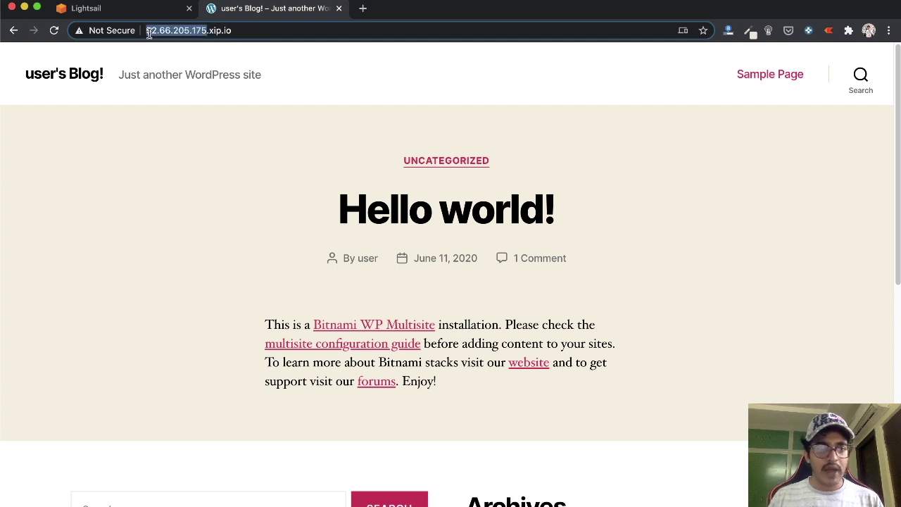
pyautogui.moveTo(208, 31); pyautogui.dragTo(243, 31)
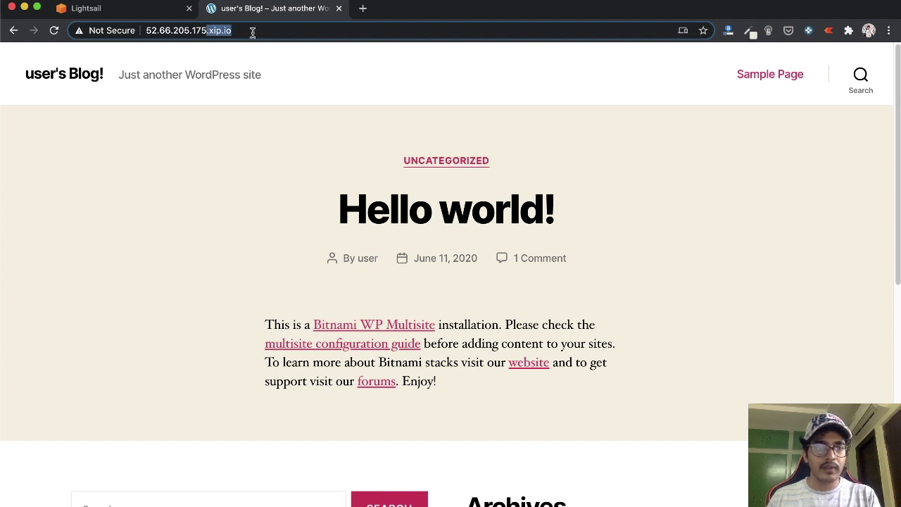
pyautogui.click(252, 31)
pyautogui.write('/')
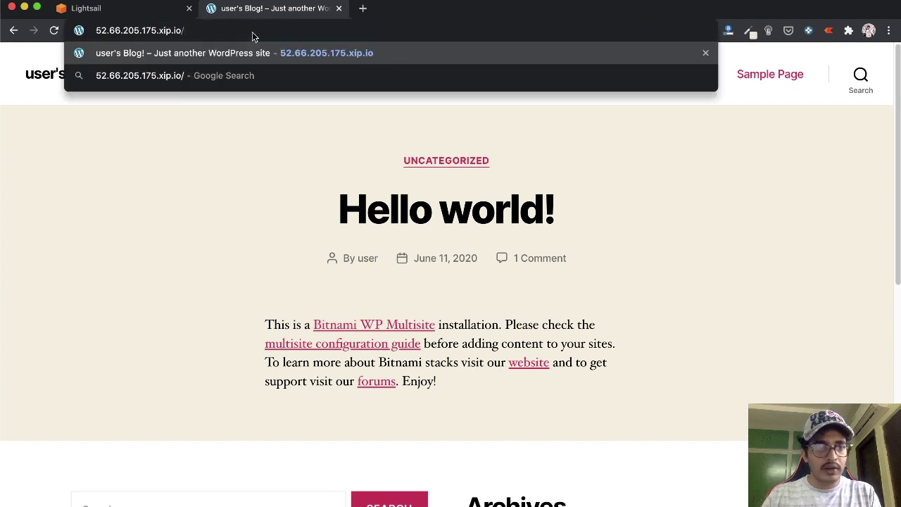
pyautogui.write('wp-')
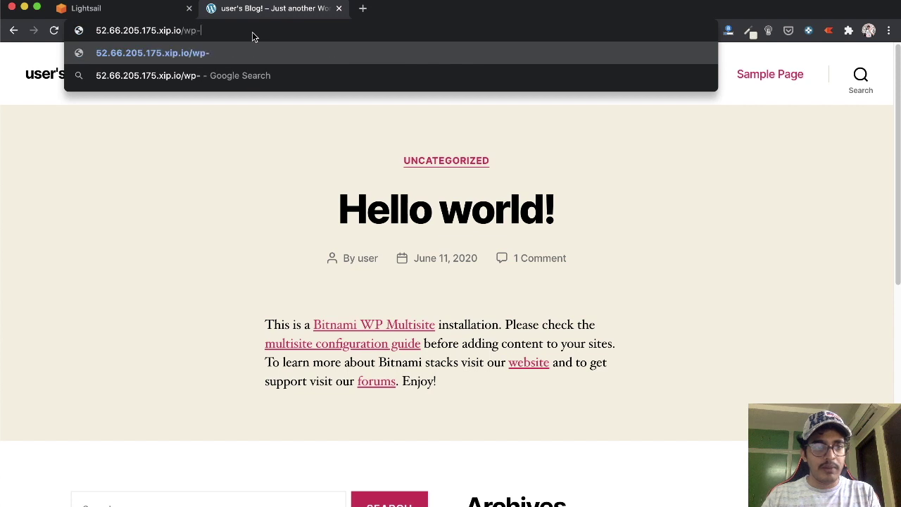
pyautogui.write('admin')
pyautogui.press('Return')
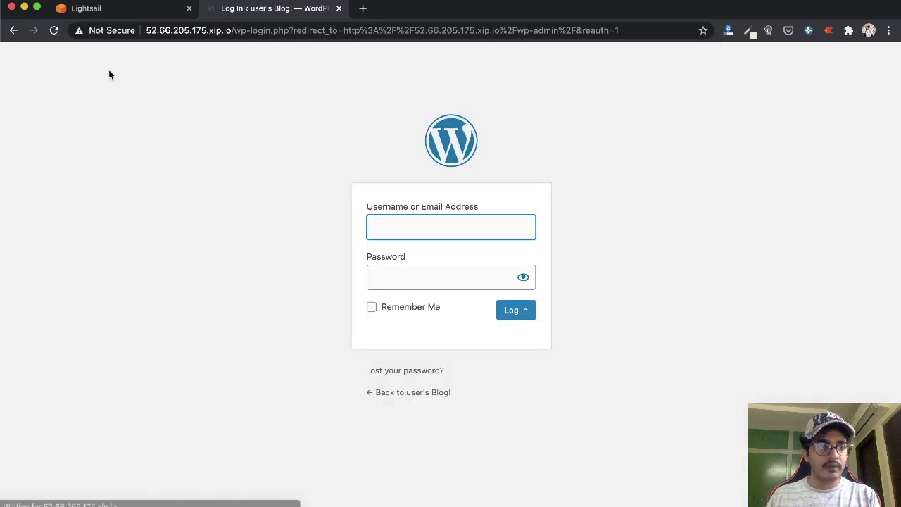
# Note the default admin username and copy the password printed by cat bitnami_application_password
pyautogui.keyDown('super'); pyautogui.click(14, 31); pyautogui.keyUp('super')
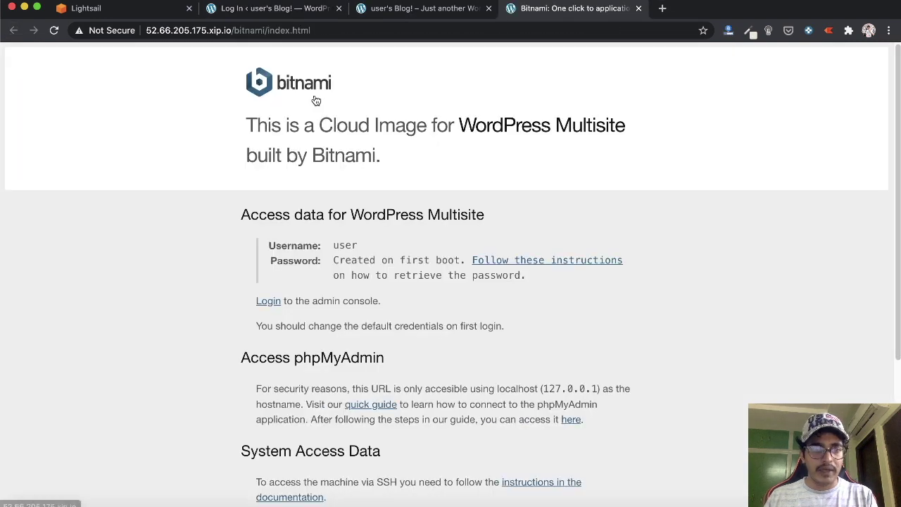
pyautogui.doubleClick(340, 247)
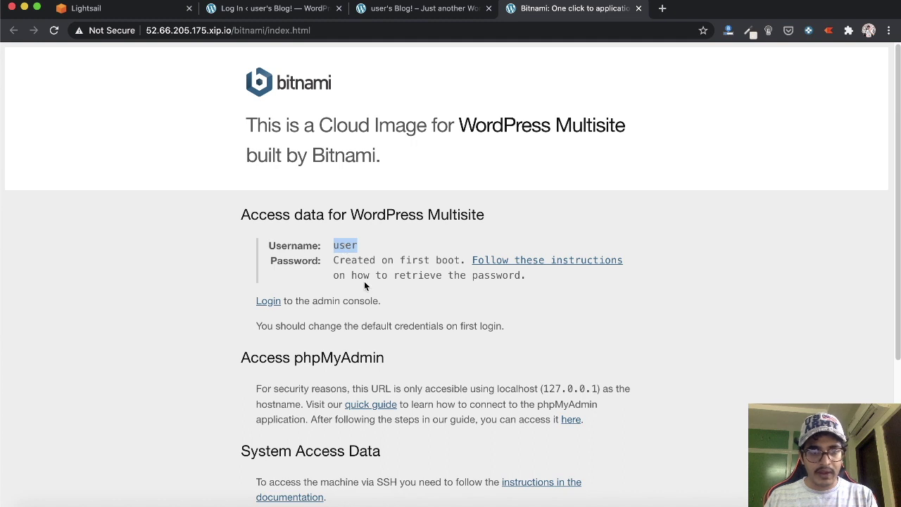
pyautogui.scroll(-1, 365, 285)
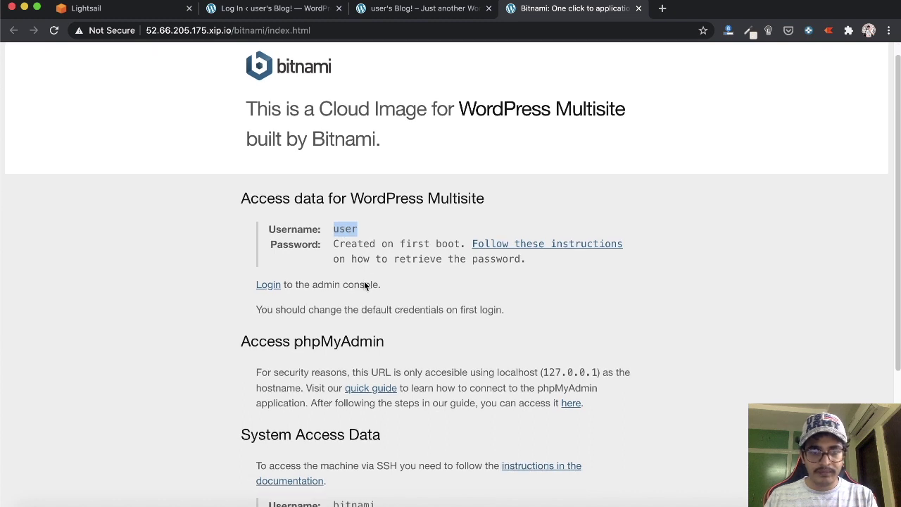
pyautogui.click(527, 248)
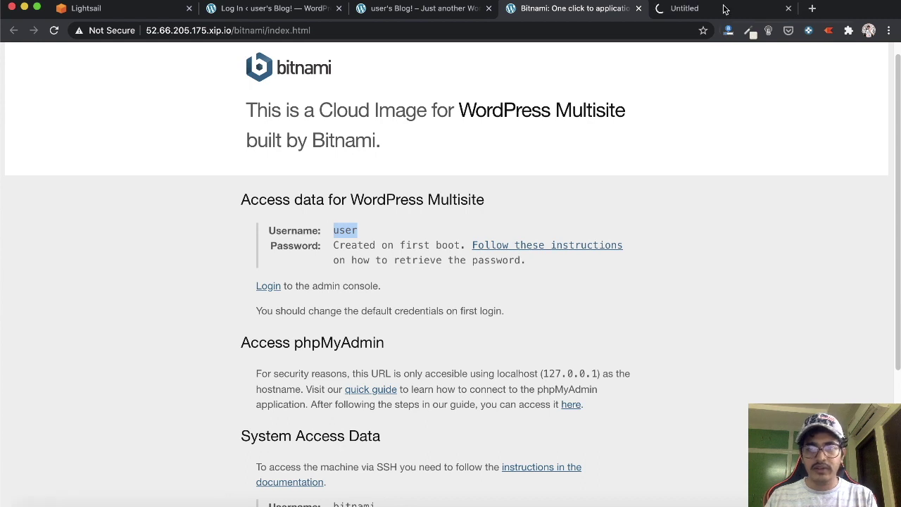
pyautogui.click(726, 8)
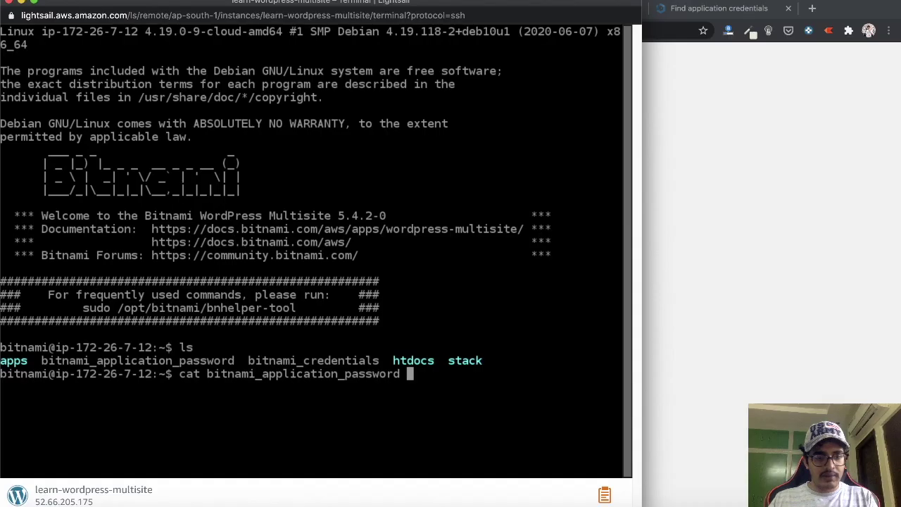
pyautogui.press('Return')
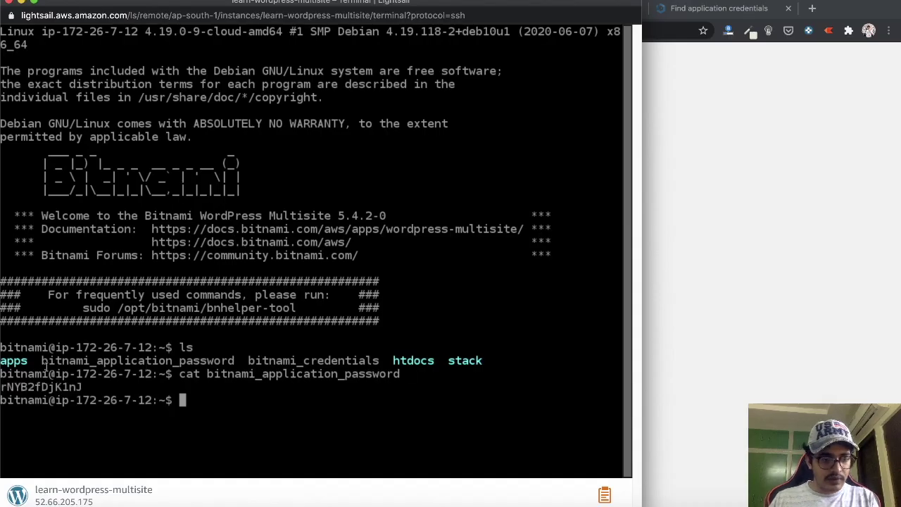
pyautogui.moveTo(99, 387); pyautogui.dragTo(2, 386)
# Log in with the pasted application password and Remember Me ticked
pyautogui.click(425, 280)
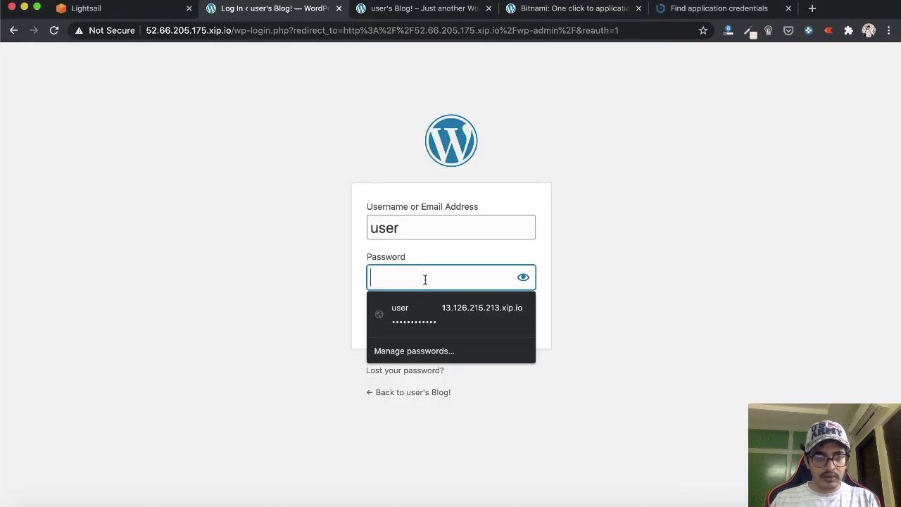
pyautogui.press('super+v')
pyautogui.click(411, 314)
pyautogui.click(522, 315)
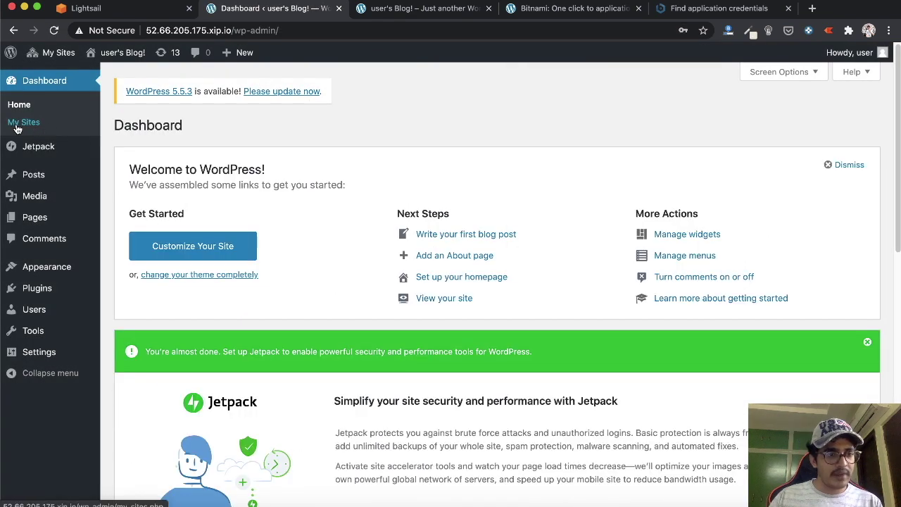
# Open the My Sites page showing the primary site at 52.66.205.175.xip.io
pyautogui.click(31, 126)
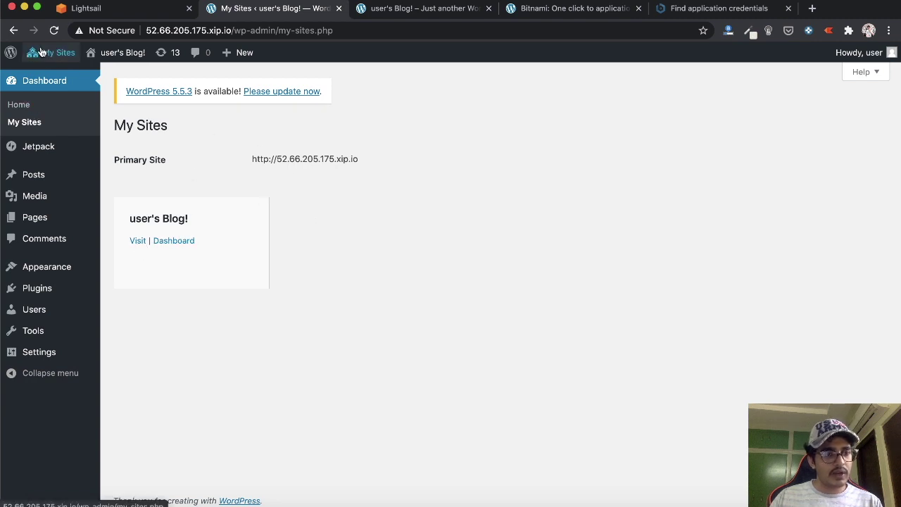
pyautogui.moveTo(48, 53)
pyautogui.moveTo(96, 83)
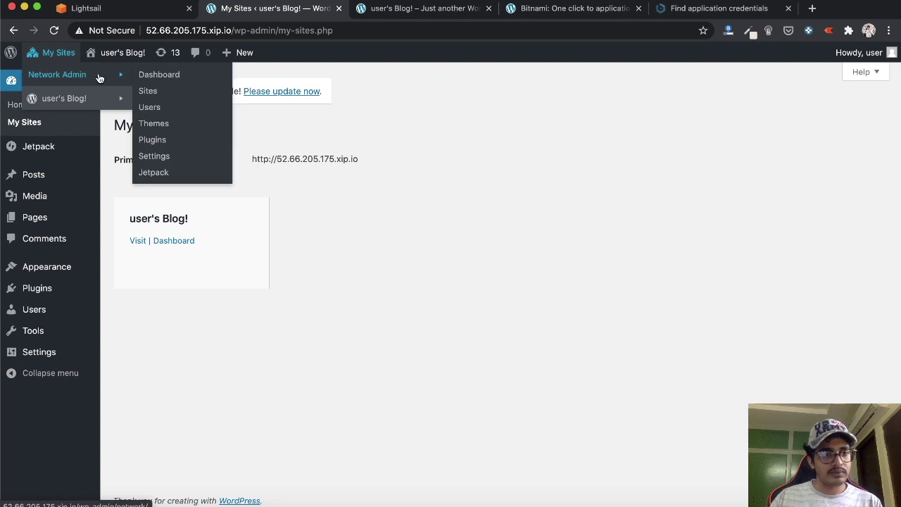
# In Sites > Add New, enter learn as the new site address
pyautogui.click(148, 91)
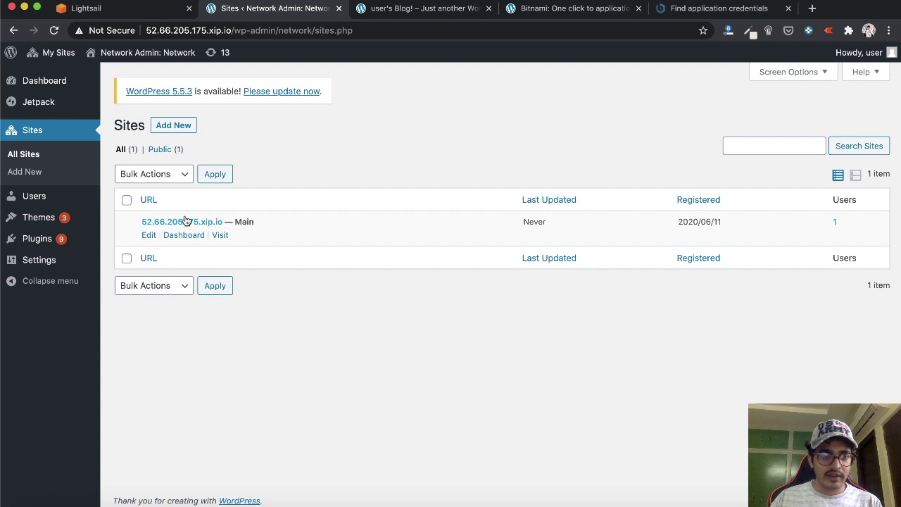
pyautogui.click(168, 128)
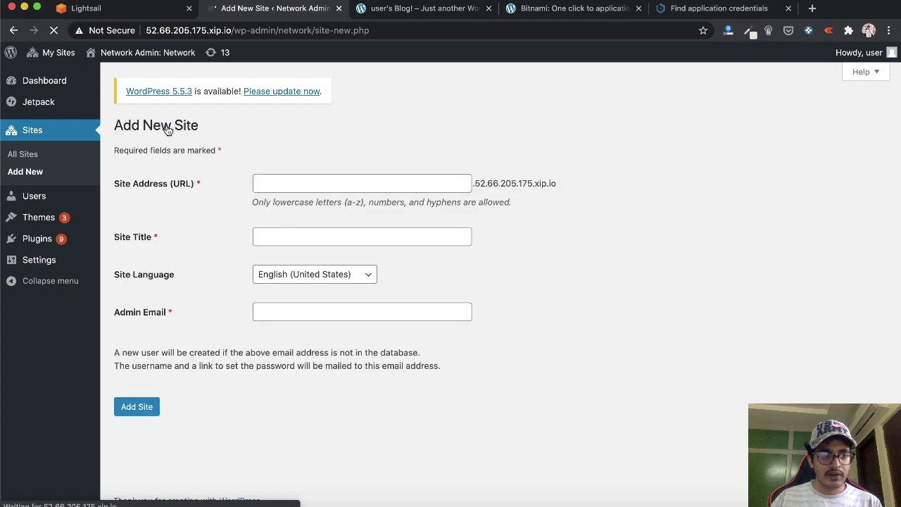
pyautogui.click(403, 189)
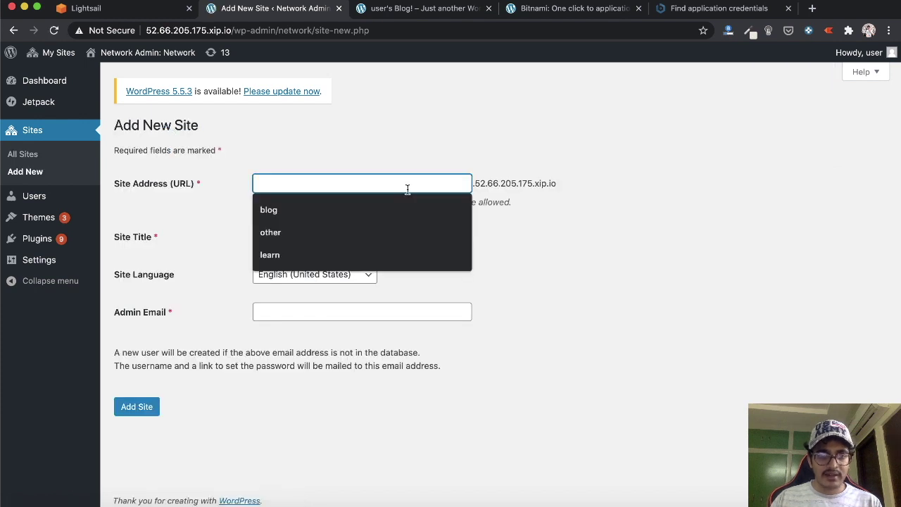
pyautogui.click(535, 200)
pyautogui.moveTo(474, 183); pyautogui.dragTo(564, 189)
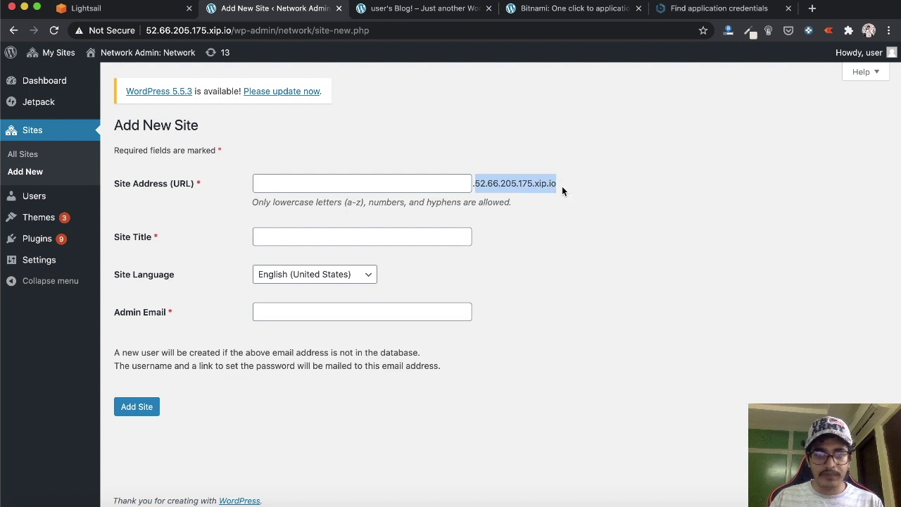
pyautogui.click(360, 183)
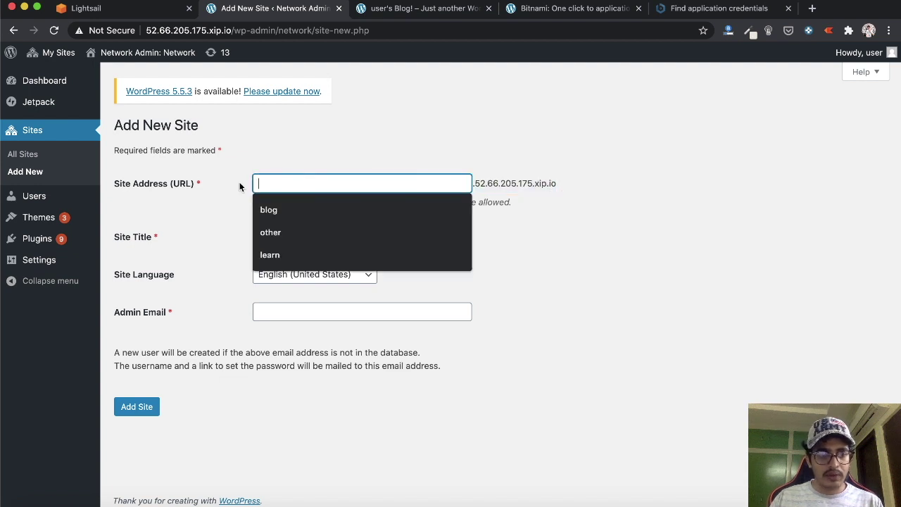
pyautogui.click(524, 196)
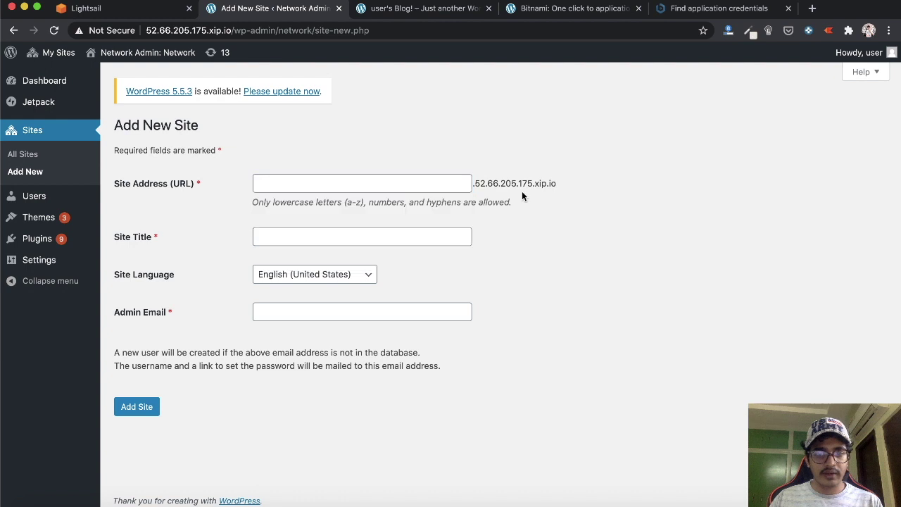
pyautogui.click(358, 184)
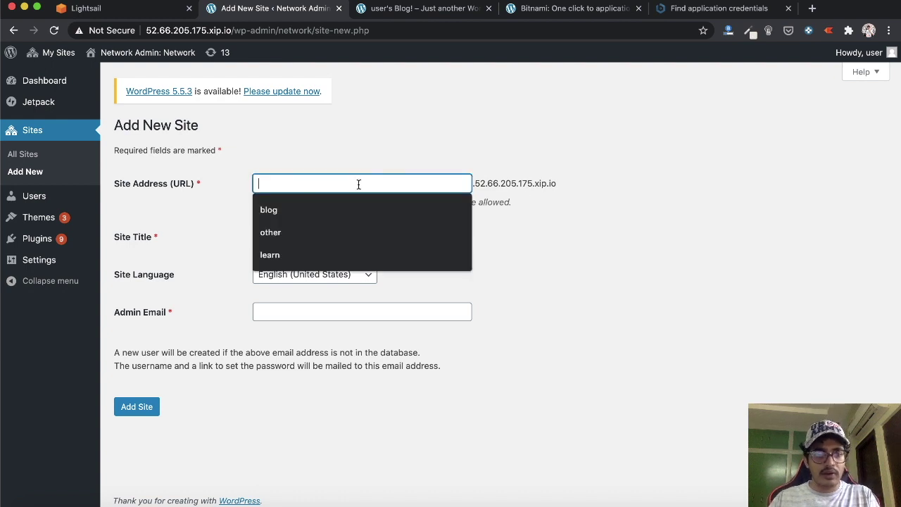
pyautogui.click(280, 163)
pyautogui.click(296, 183)
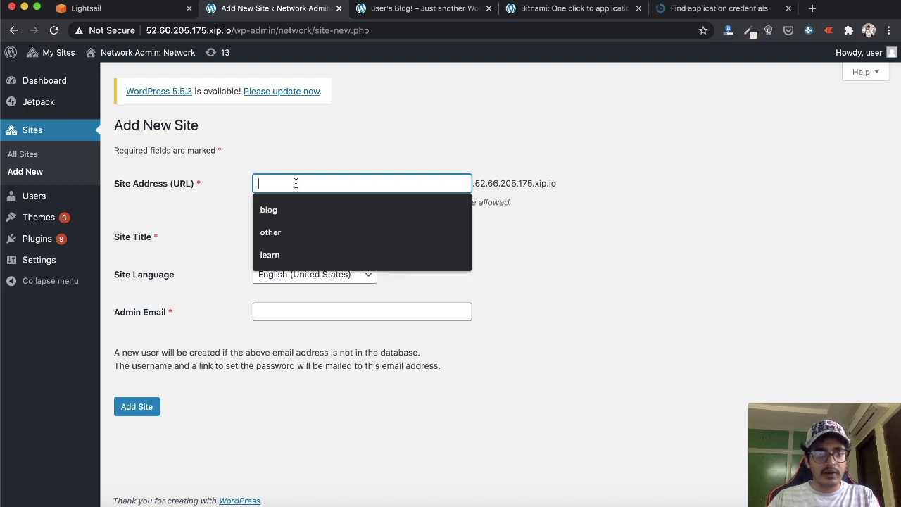
pyautogui.write('learn')
# Title the site Lightsail Learn, enter a placeholder admin e-mail, and add it
pyautogui.click(285, 234)
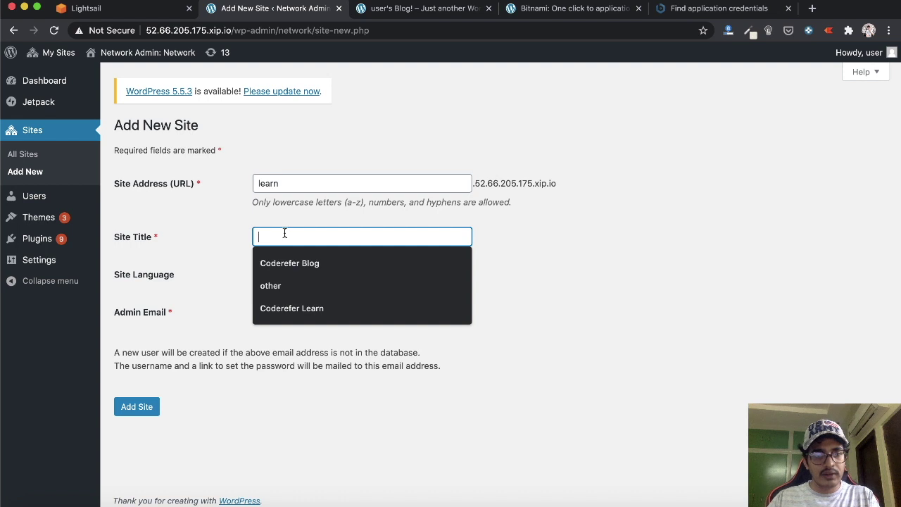
pyautogui.write('Light')
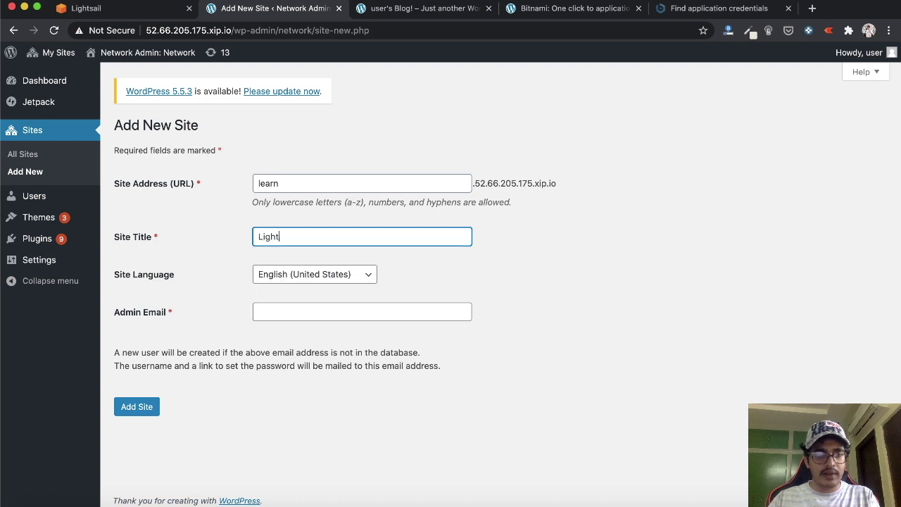
pyautogui.write('sail Learn')
pyautogui.press('Tab')
pyautogui.press('Tab')
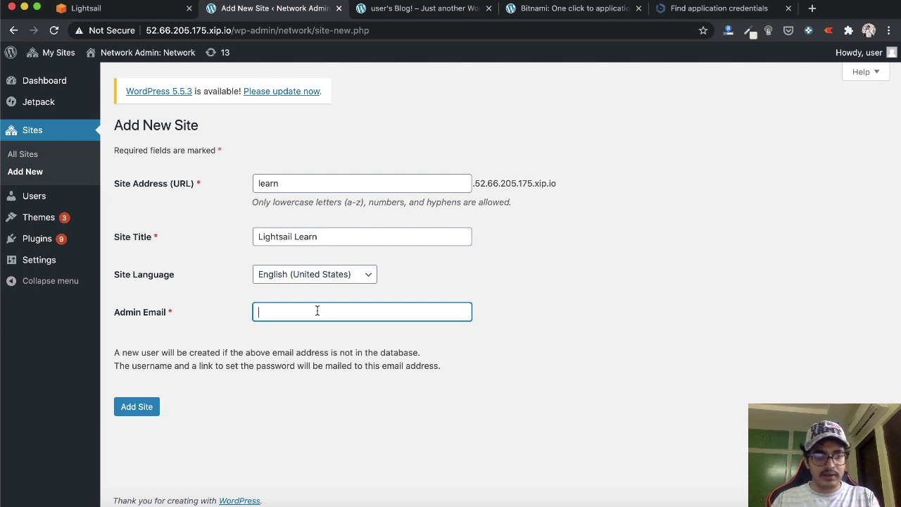
pyautogui.write('test')
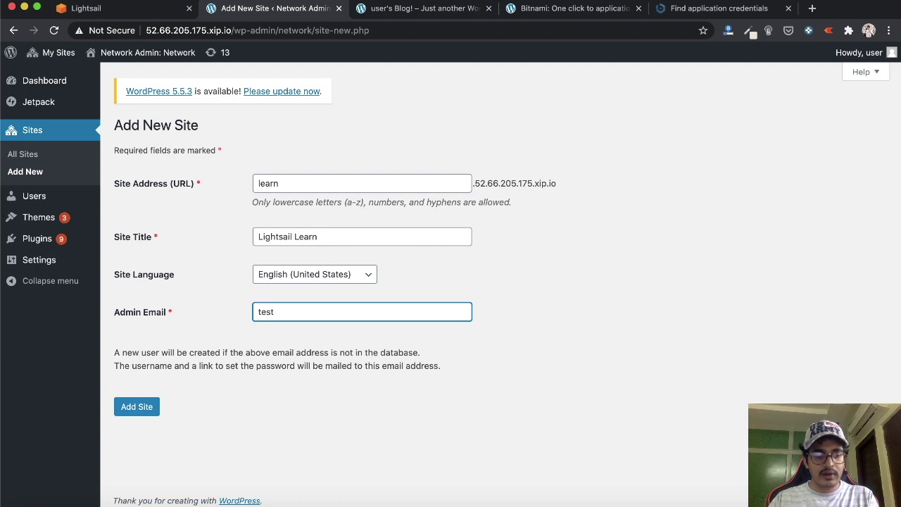
pyautogui.write('@test.com')
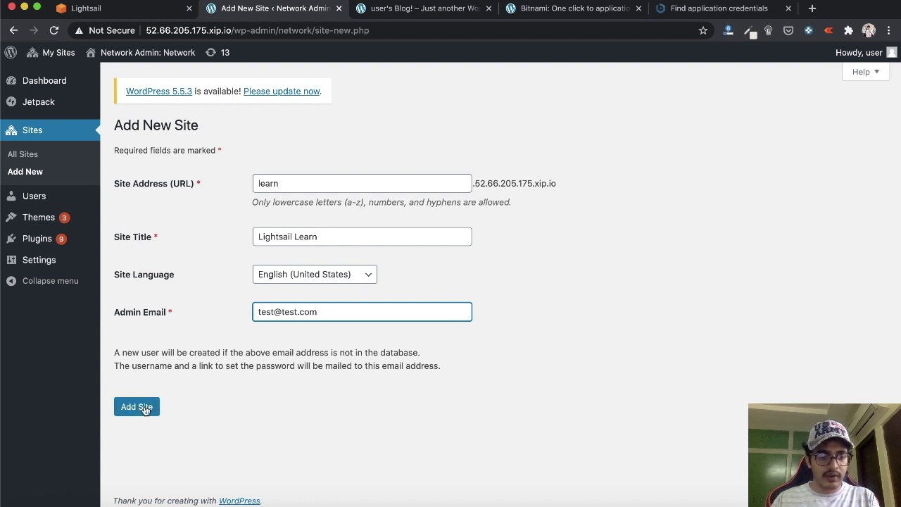
pyautogui.click(136, 407)
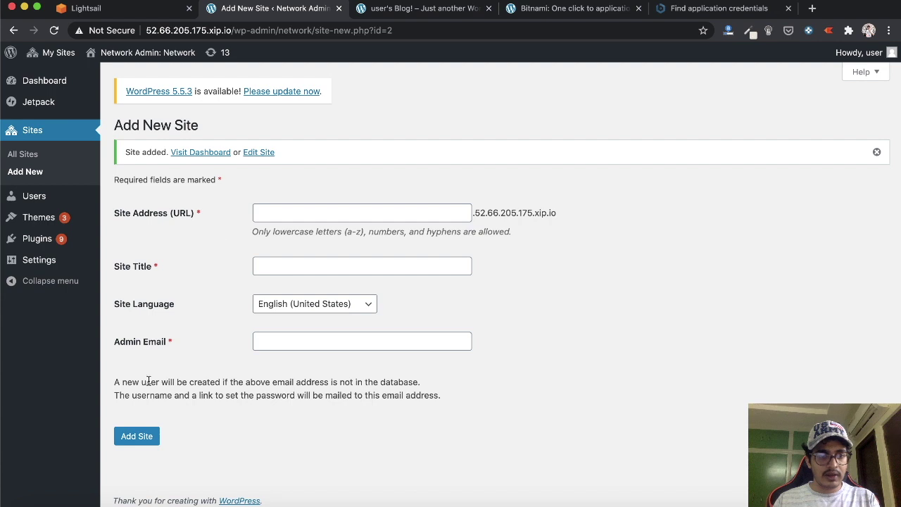
# Go to the new site's dashboard and visit the Lightsail Learn site's 'Hello world!' front page
pyautogui.click(206, 157)
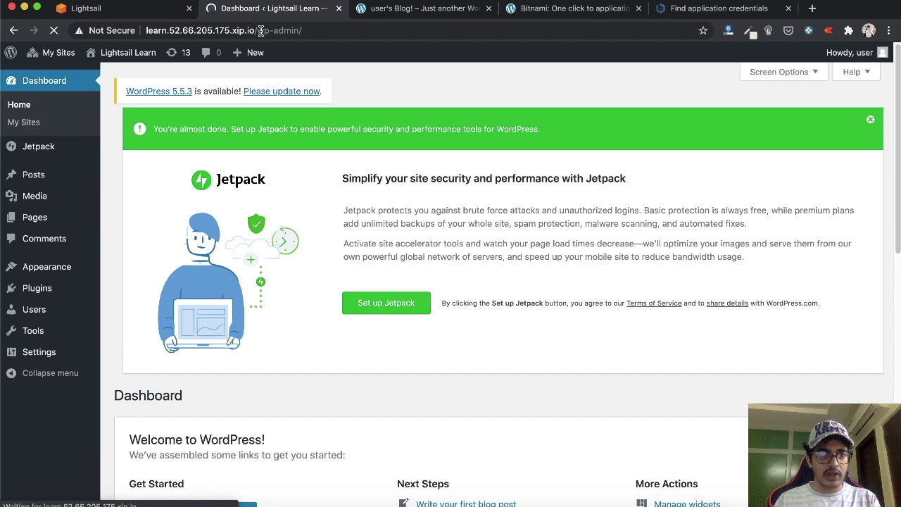
pyautogui.moveTo(258, 30); pyautogui.dragTo(342, 35)
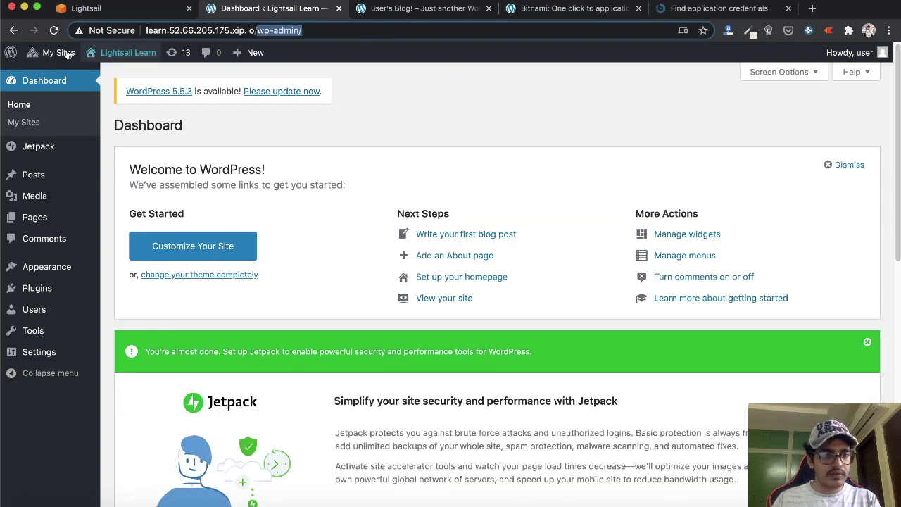
pyautogui.moveTo(130, 58)
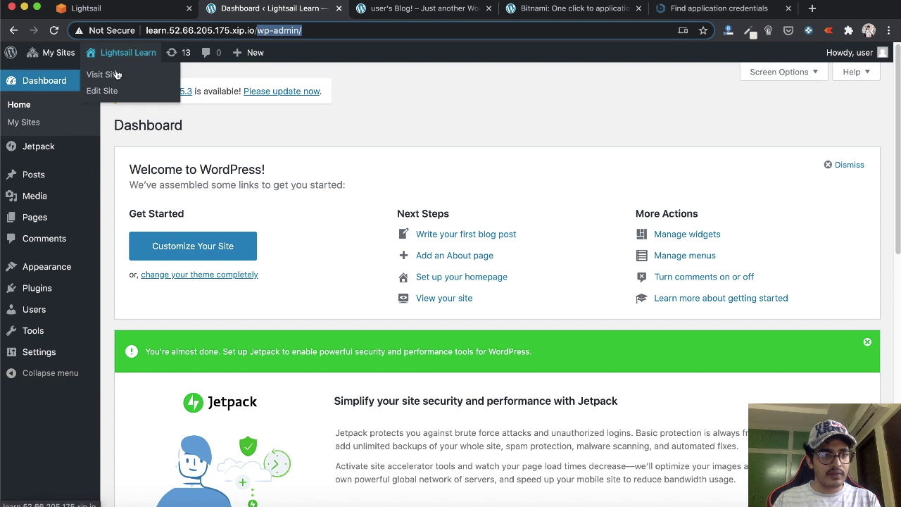
pyautogui.click(114, 76)
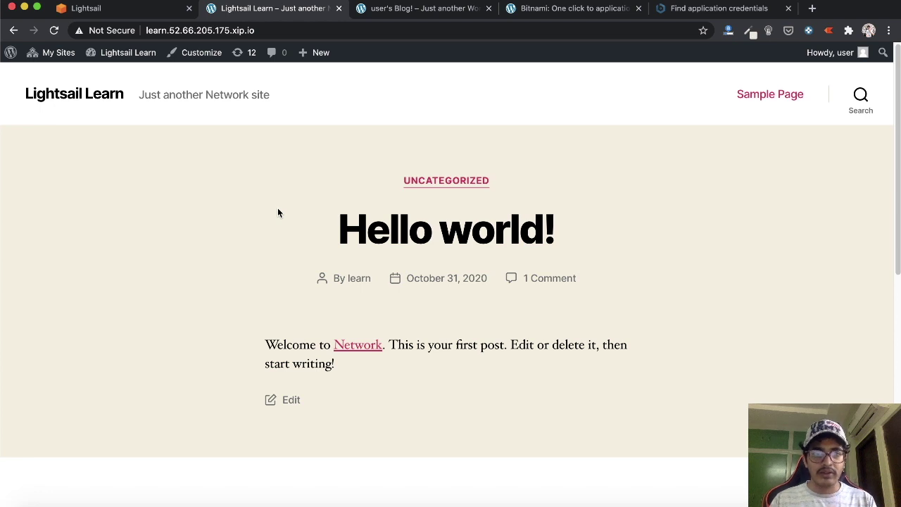
pyautogui.moveTo(230, 30); pyautogui.dragTo(279, 30)
pyautogui.press('super+t')
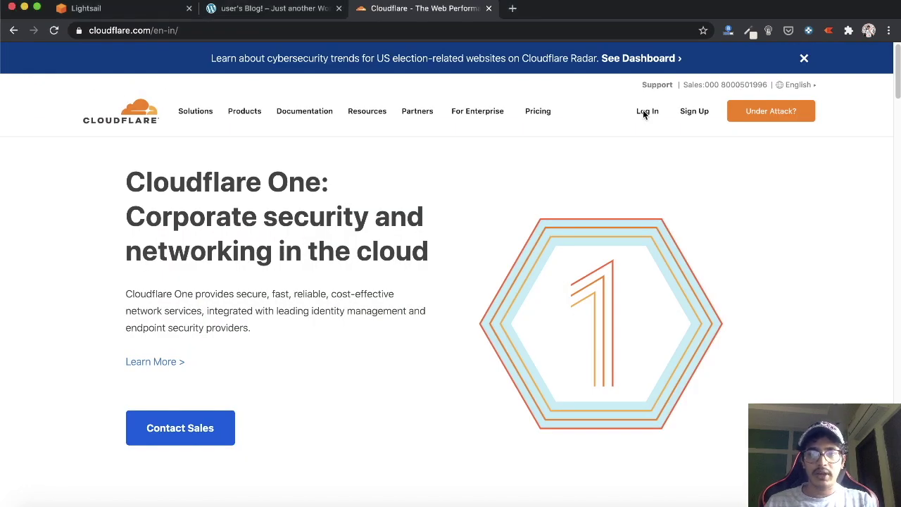
# Log in to Cloudflare and point the gowrifashions.com root A record at 52.66.205.175
pyautogui.click(645, 112)
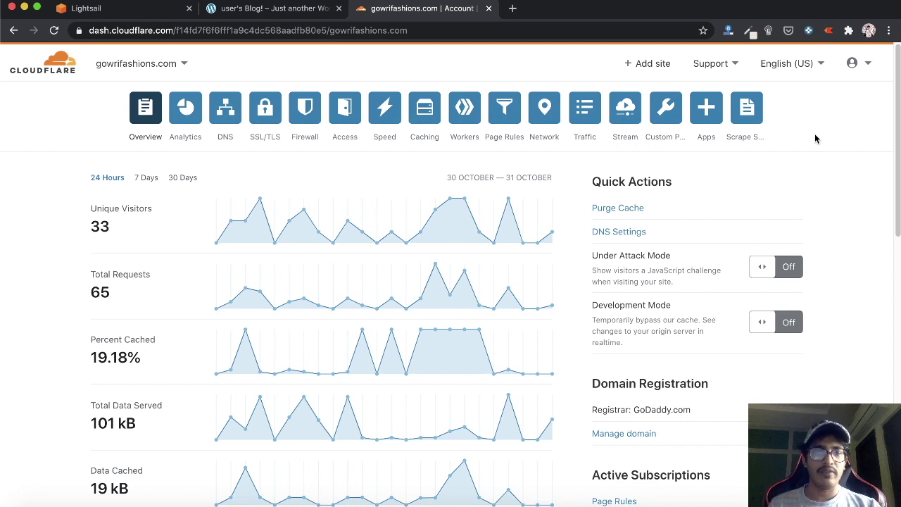
pyautogui.click(225, 107)
pyautogui.press('super+1')
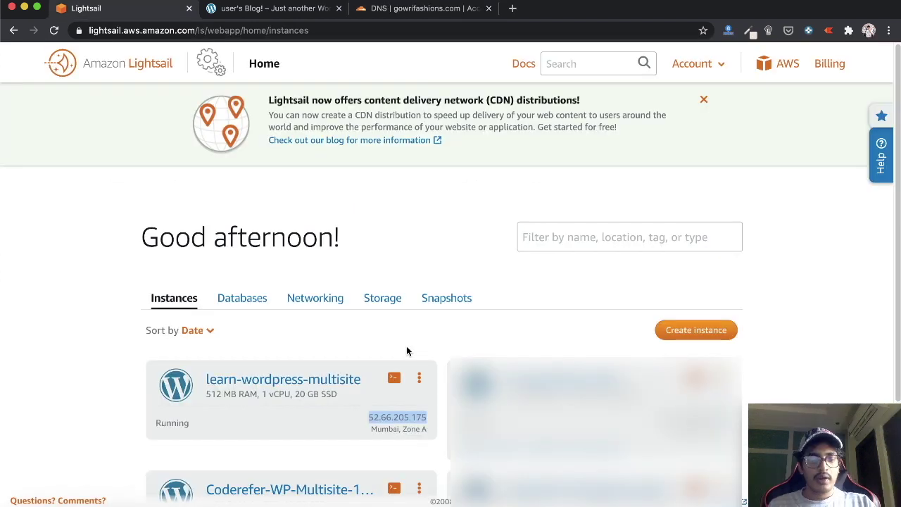
pyautogui.click(428, 9)
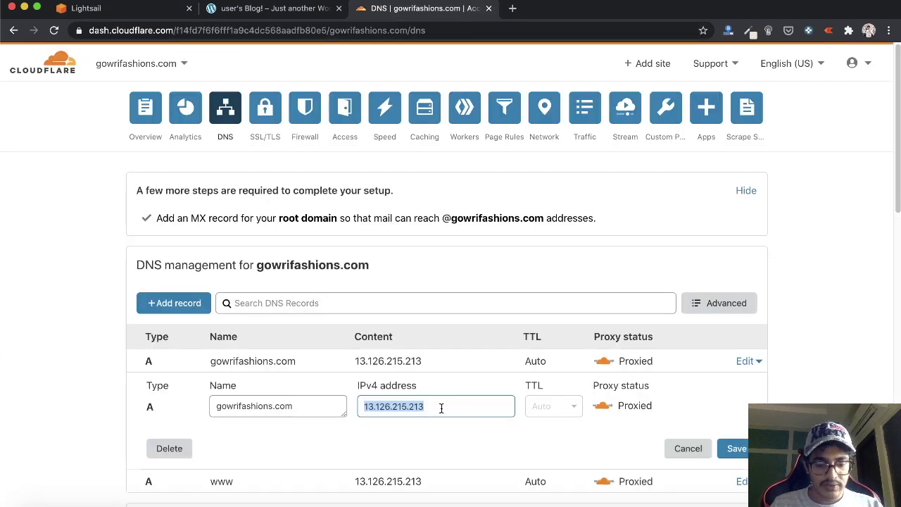
pyautogui.write('52.66.205.175')
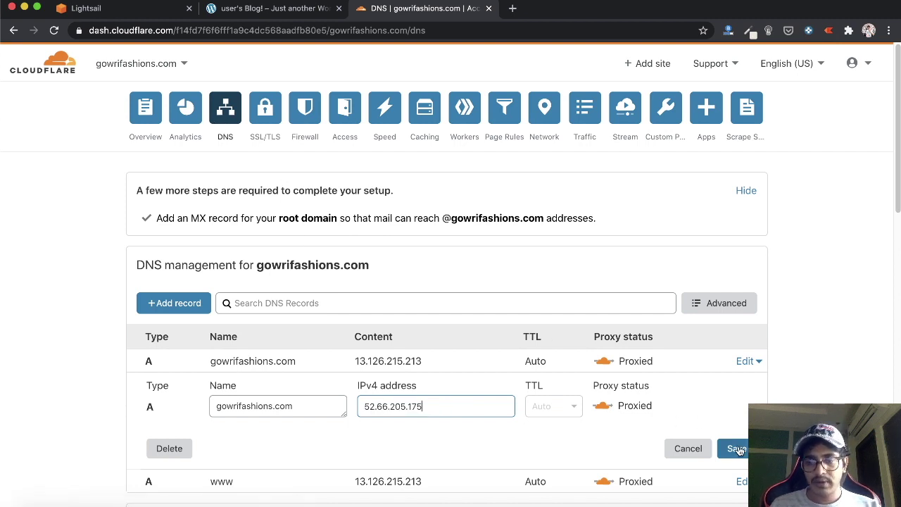
pyautogui.press('Return')
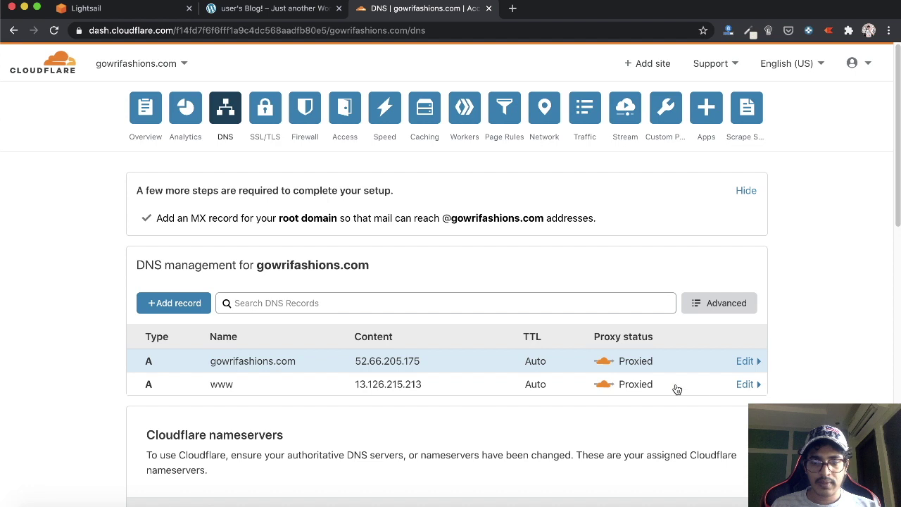
# Change the www A record's IPv4 address to 52.66.205.175 and save it
pyautogui.click(732, 387)
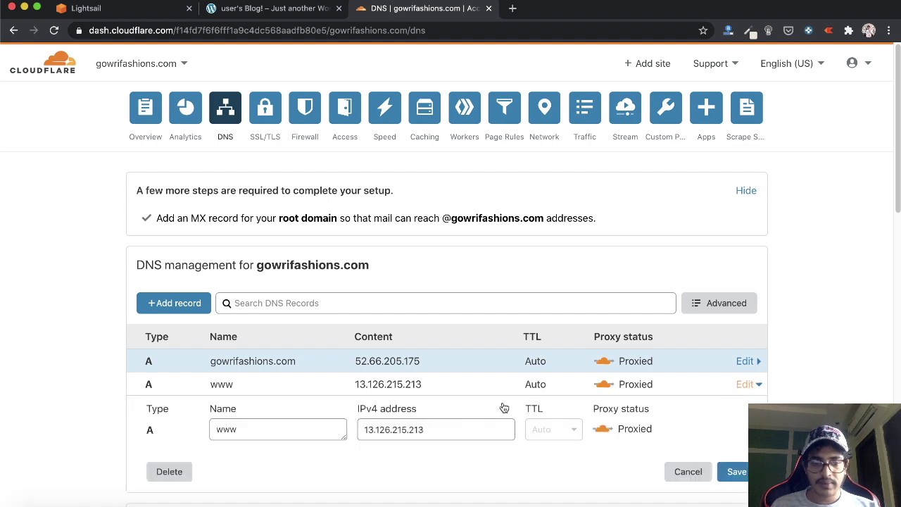
pyautogui.doubleClick(451, 425)
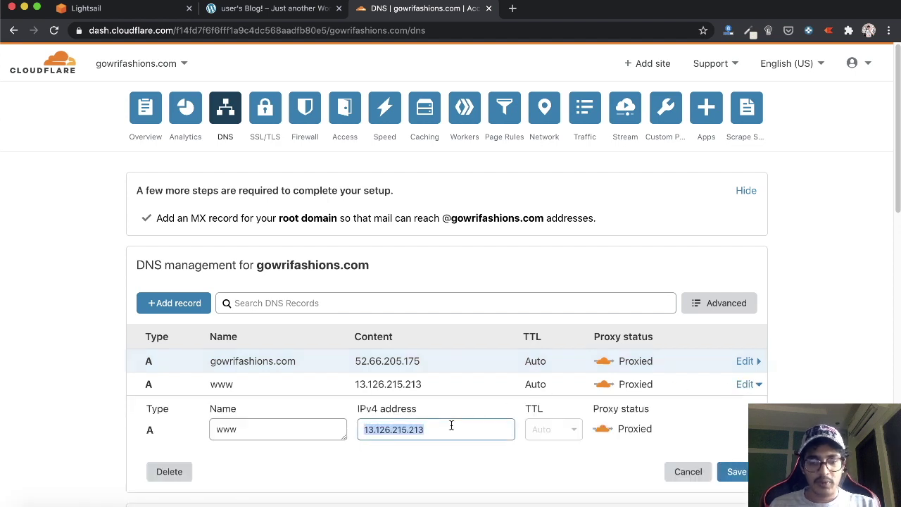
pyautogui.write('52.66.205.175')
pyautogui.click(739, 472)
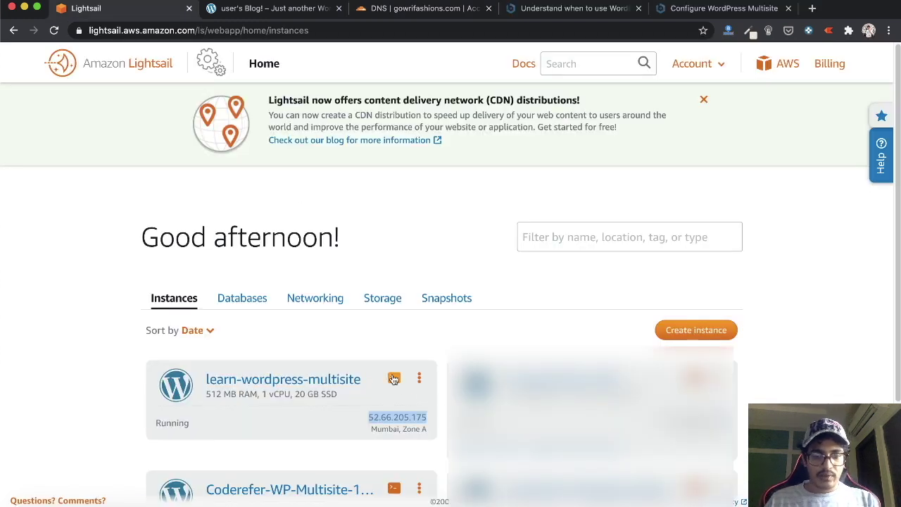
# Open an SSH terminal to the instance and cd into the WordPress app directory
pyautogui.click(393, 378)
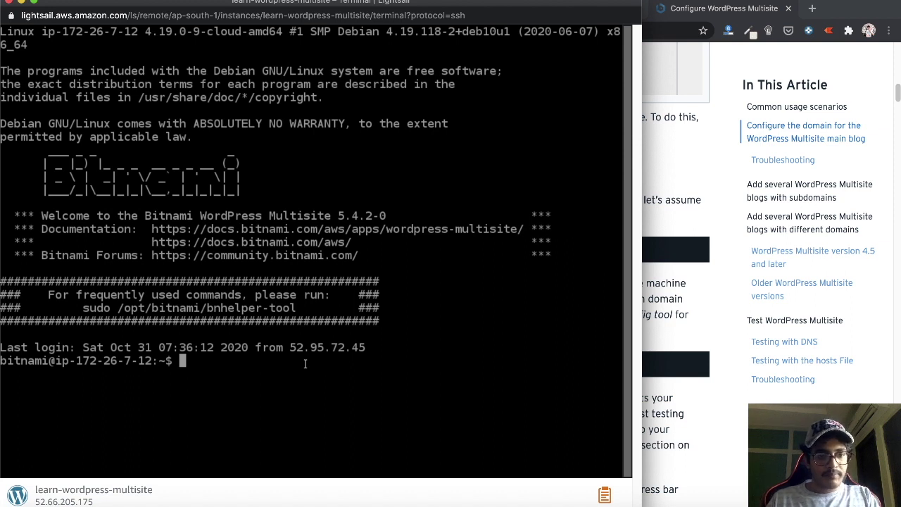
pyautogui.write('cd')
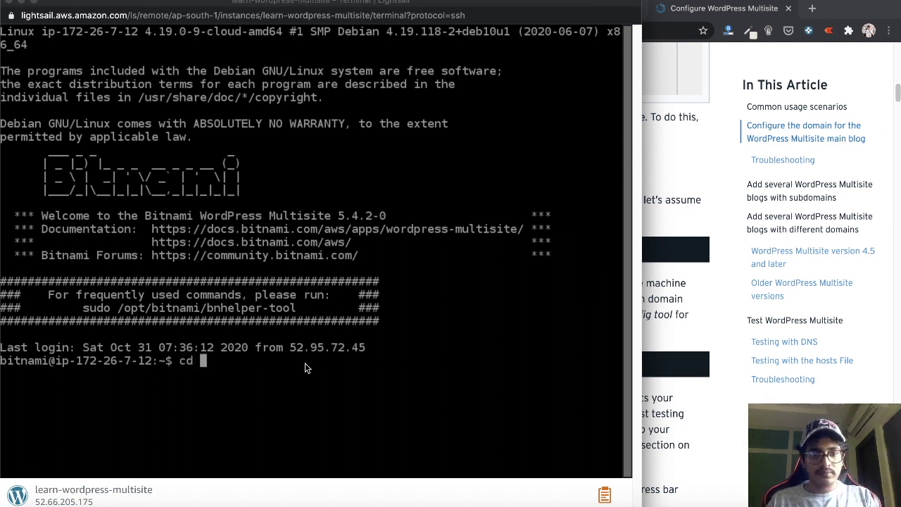
pyautogui.press('super+Tab')
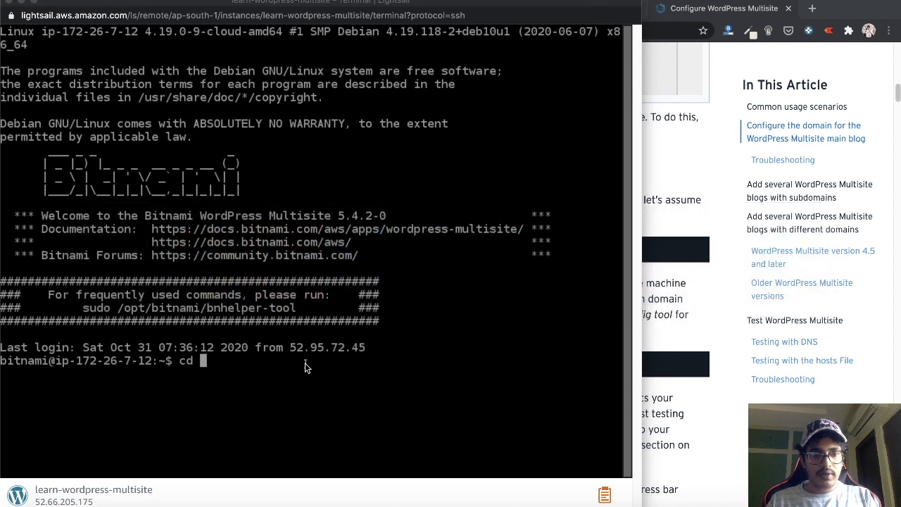
pyautogui.click(698, 322)
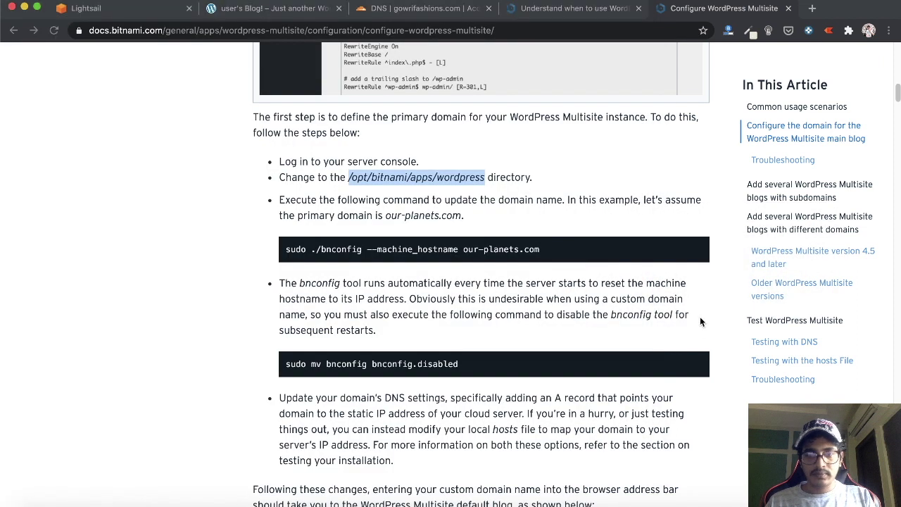
pyautogui.press('super+grave')
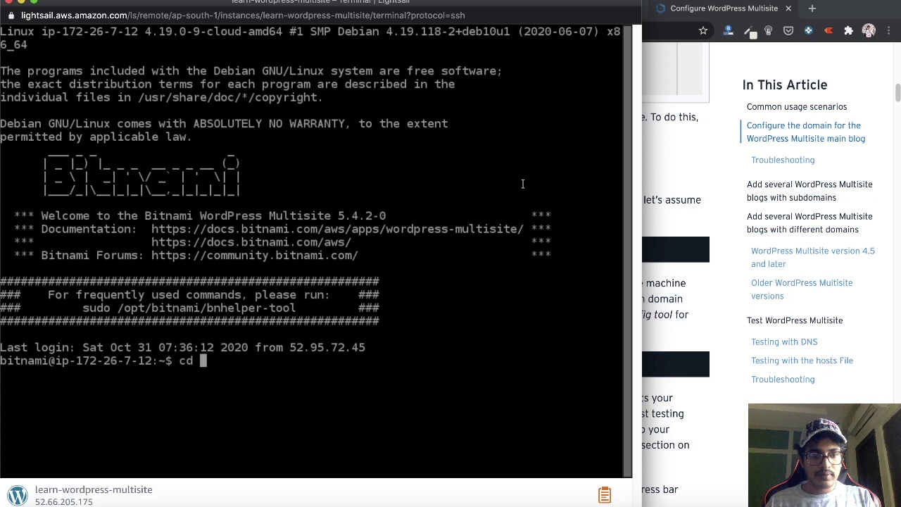
pyautogui.write('cd')
pyautogui.write('/opt/bitnami/apps/wordpress')
pyautogui.press('Return')
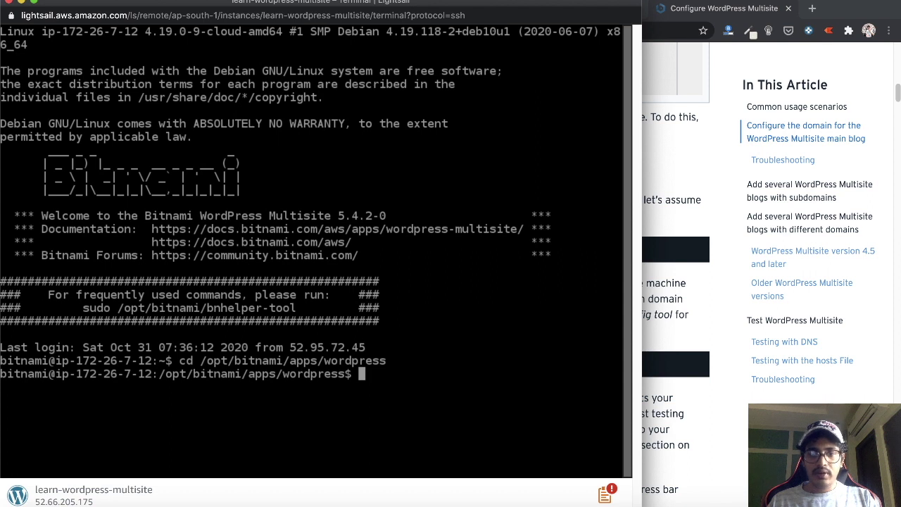
# Run sudo ./bnconfig --machine_hostname gowrifashions.com to set the server hostname
pyautogui.click(673, 276)
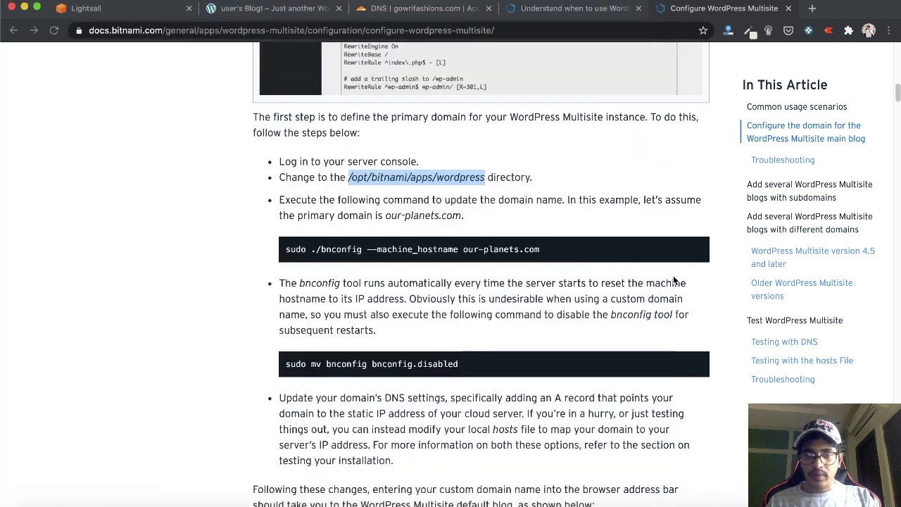
pyautogui.tripleClick(424, 250)
pyautogui.press('super+c')
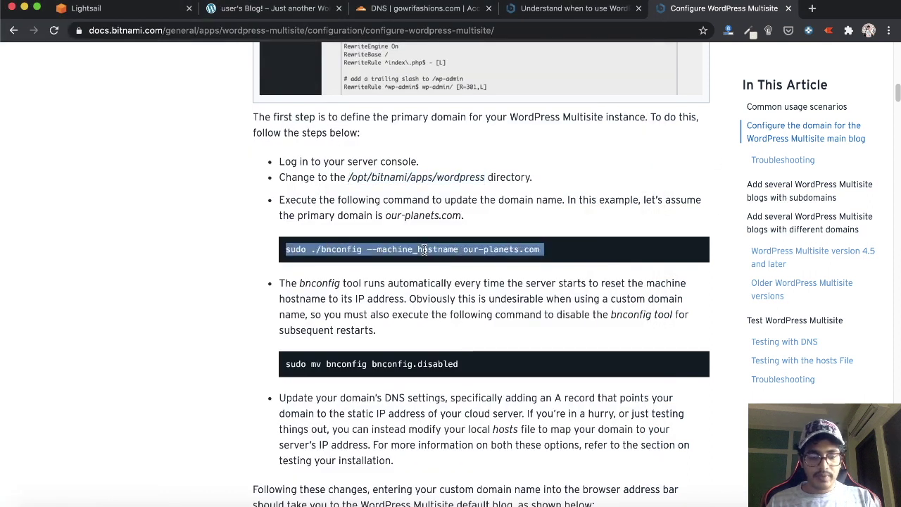
pyautogui.press('super+Tab')
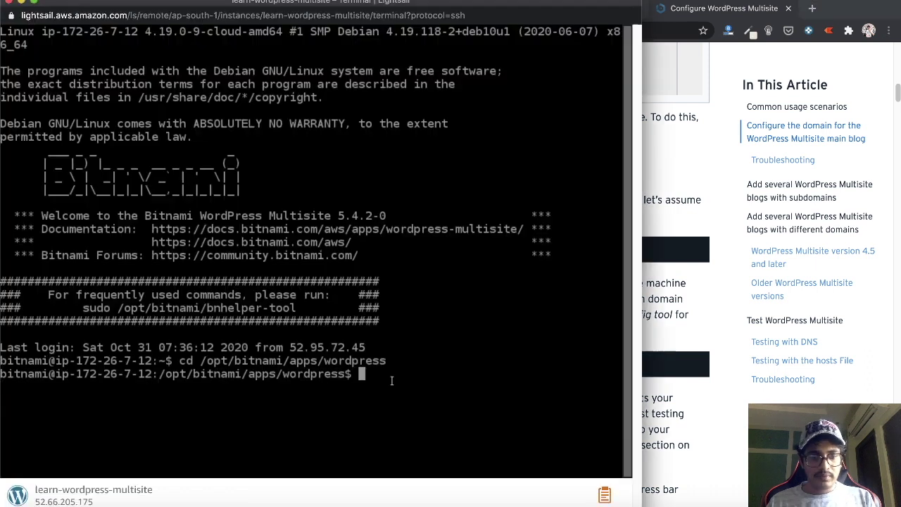
pyautogui.press('super+v')
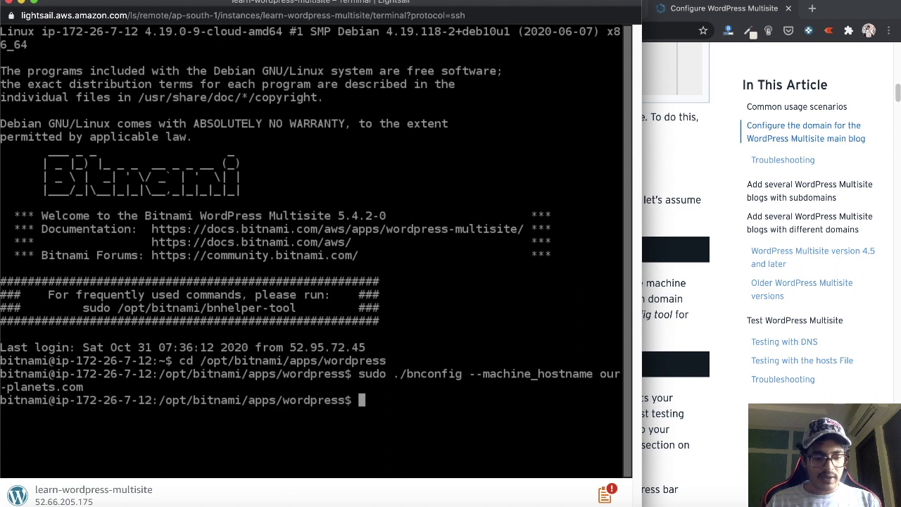
pyautogui.press('Up')
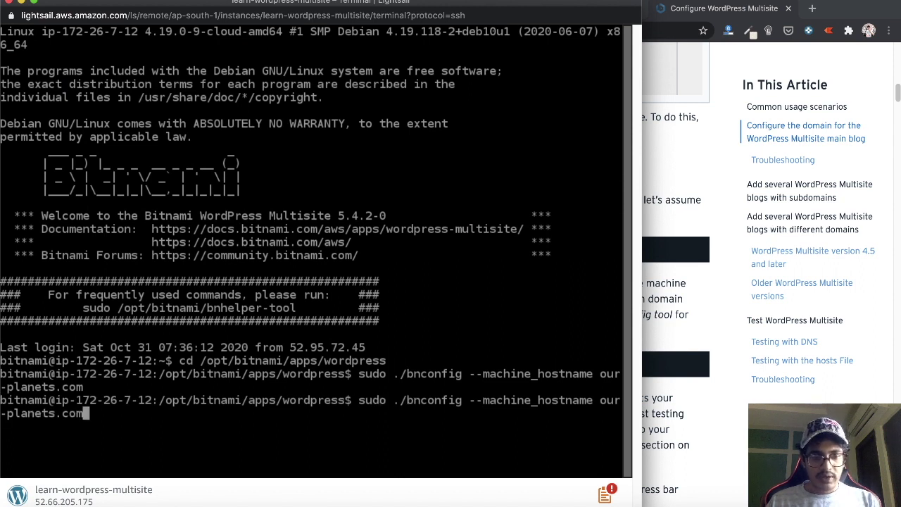
pyautogui.press('BackSpace')
pyautogui.press('BackSpace')
pyautogui.press('BackSpace')
pyautogui.press('BackSpace')
pyautogui.press('BackSpace')
pyautogui.press('BackSpace')
pyautogui.press('BackSpace')
pyautogui.press('BackSpace')
pyautogui.press('BackSpace')
pyautogui.press('BackSpace')
pyautogui.press('BackSpace')
pyautogui.press('BackSpace')
pyautogui.press('BackSpace')
pyautogui.press('BackSpace')
pyautogui.press('BackSpace')
pyautogui.press('BackSpace')
pyautogui.press('BackSpace')
pyautogui.press('BackSpace')
pyautogui.press('BackSpace')
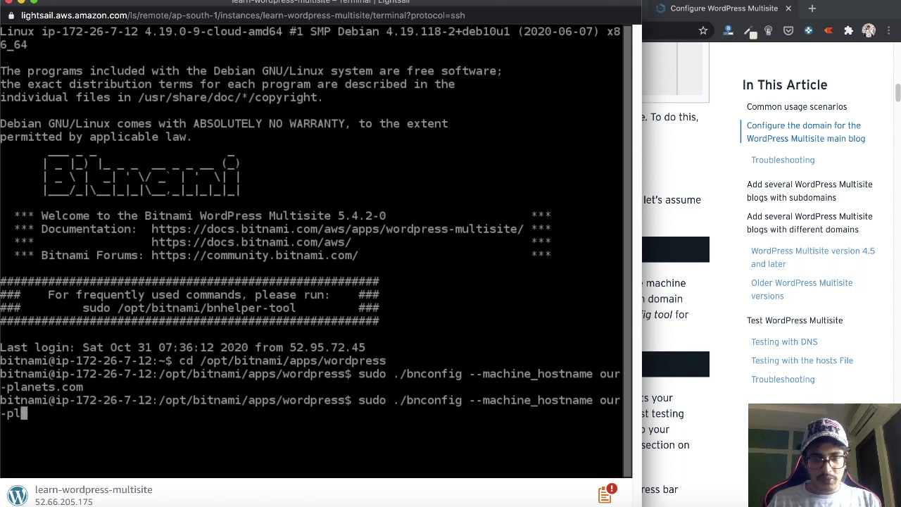
pyautogui.write('ame ')
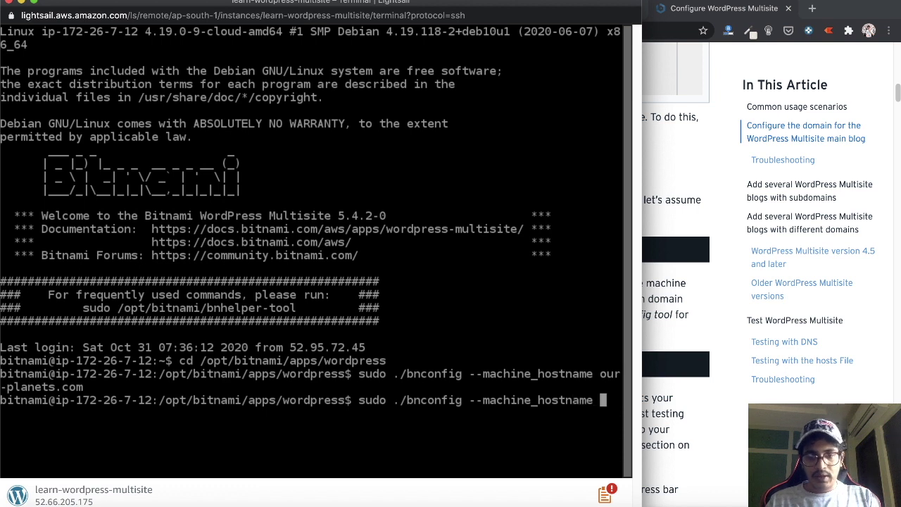
pyautogui.write('gowrifashions.com')
pyautogui.press('Return')
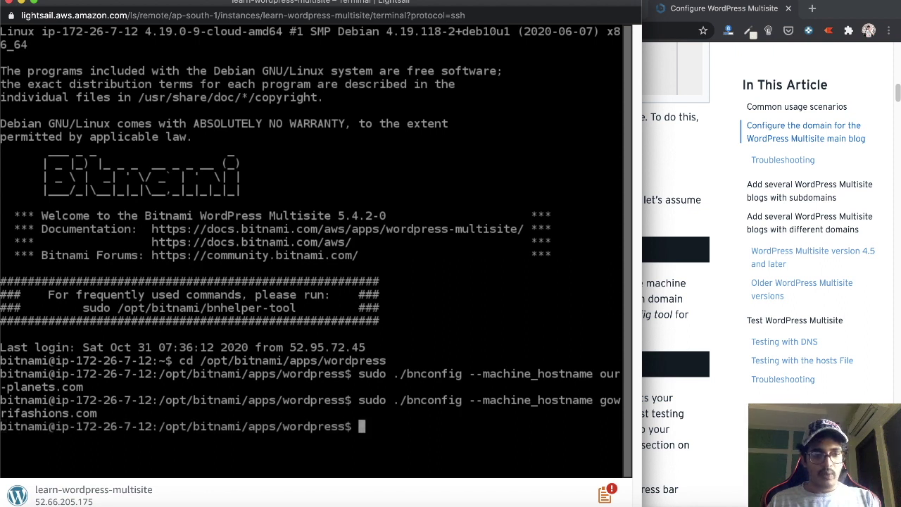
# Rename bnconfig to bnconfig.disabled and list the folder with ls to verify
pyautogui.click(675, 398)
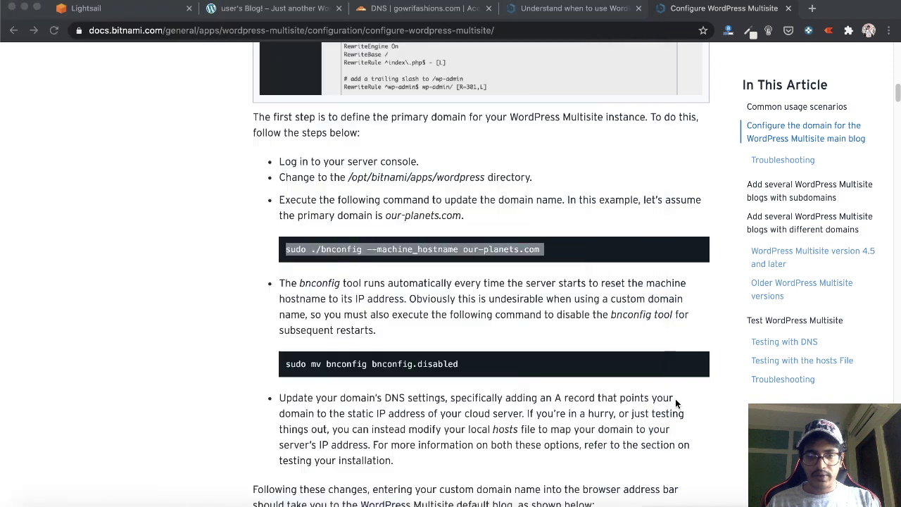
pyautogui.click(413, 360)
pyautogui.press('super+c')
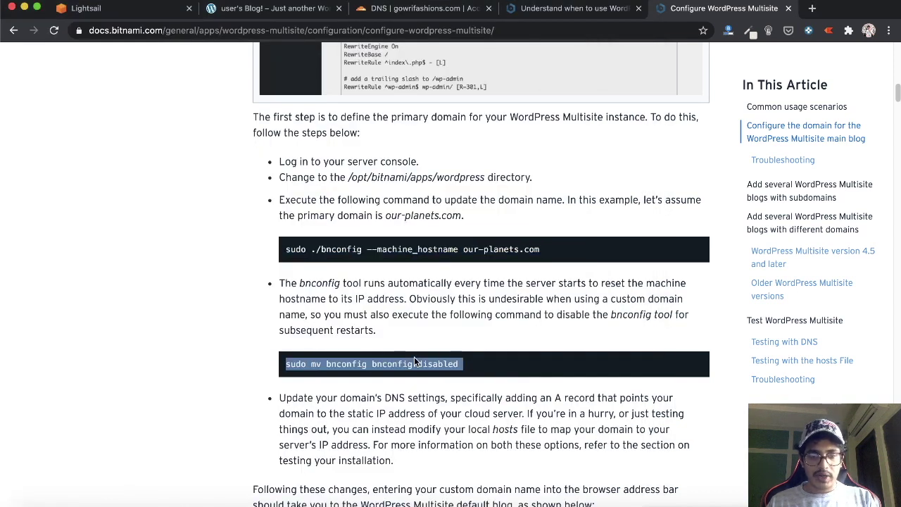
pyautogui.press('super+grave')
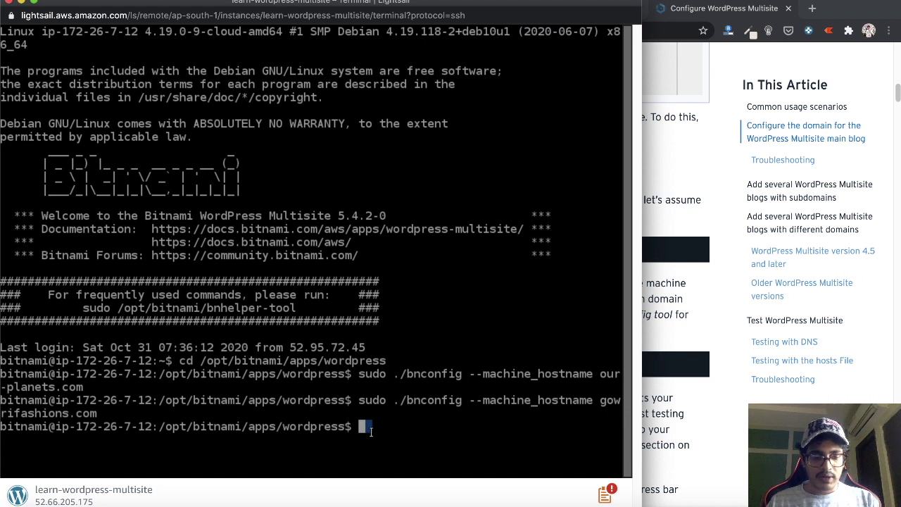
pyautogui.press('super+v')
pyautogui.press('Return')
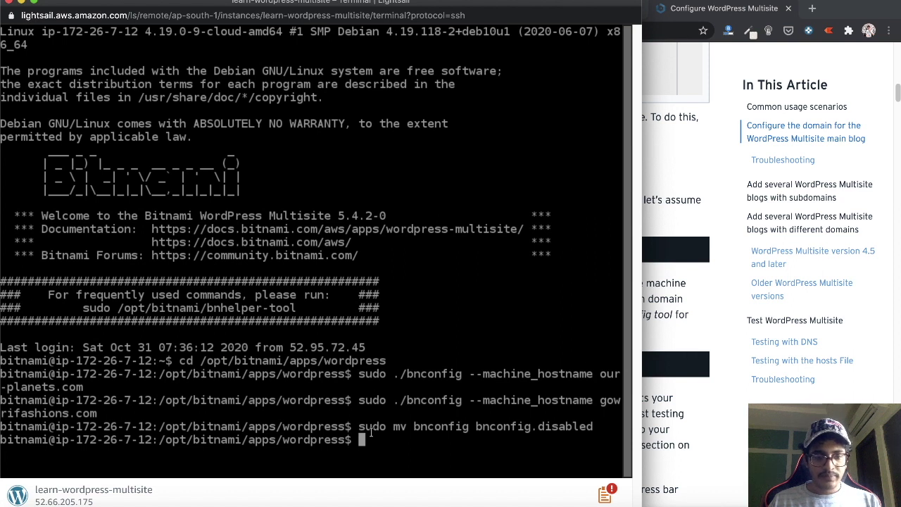
pyautogui.write('ls')
pyautogui.press('Return')
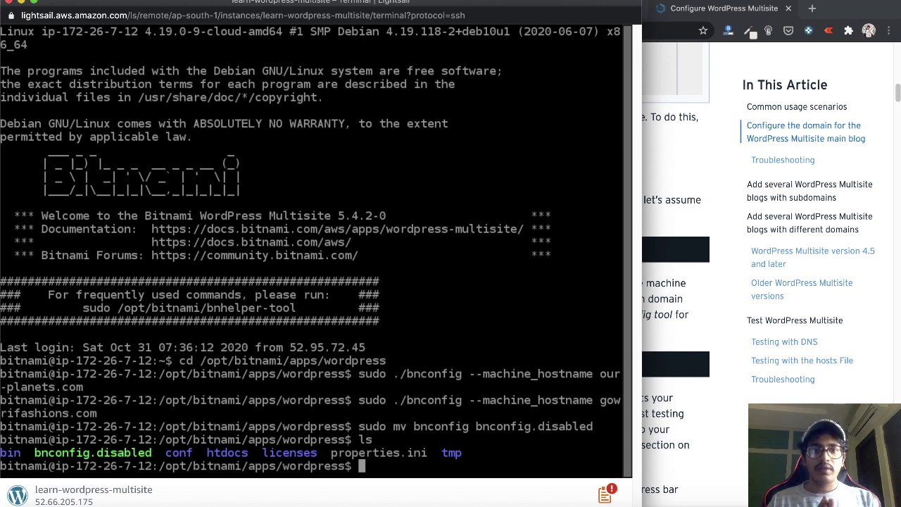
# Load gowrifashions.com/wp-admin in the blog tab and clear the autofilled login password
pyautogui.press('super+grave')
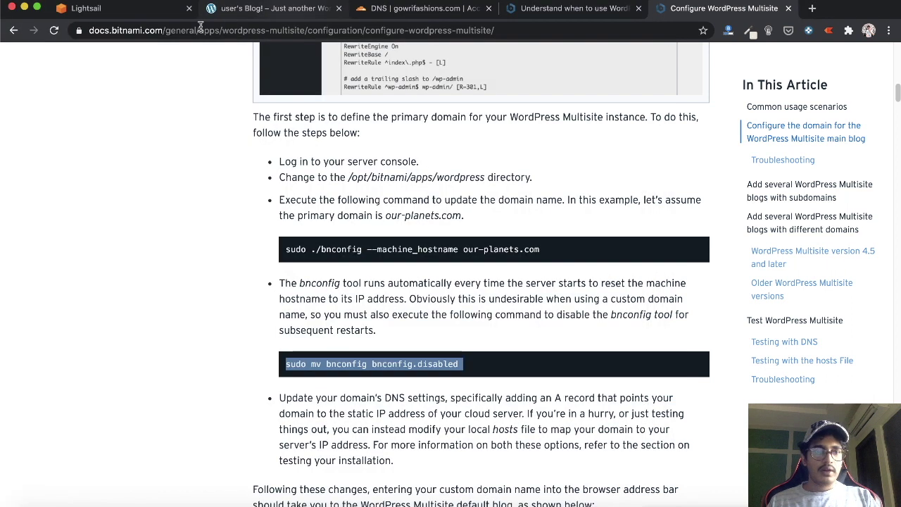
pyautogui.click(225, 10)
pyautogui.press('Return')
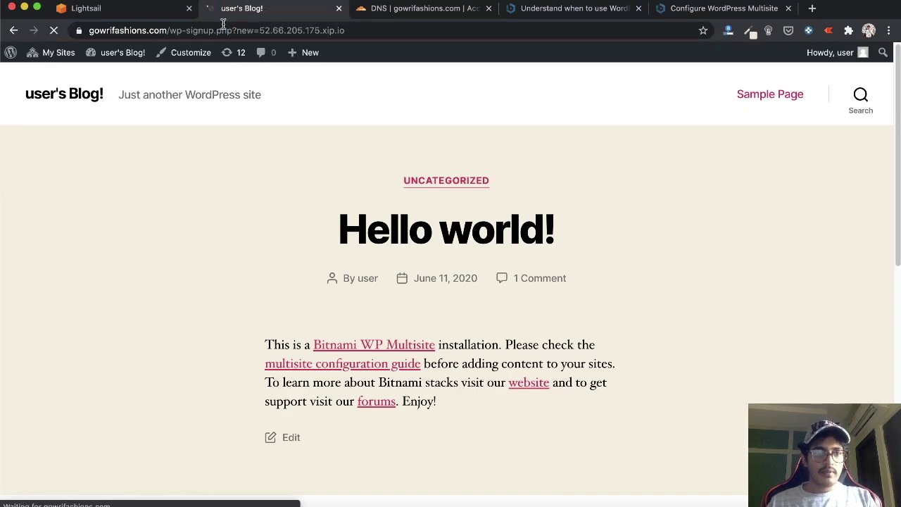
pyautogui.doubleClick(128, 31)
pyautogui.click(325, 25)
pyautogui.write('//gowrifashions.com/')
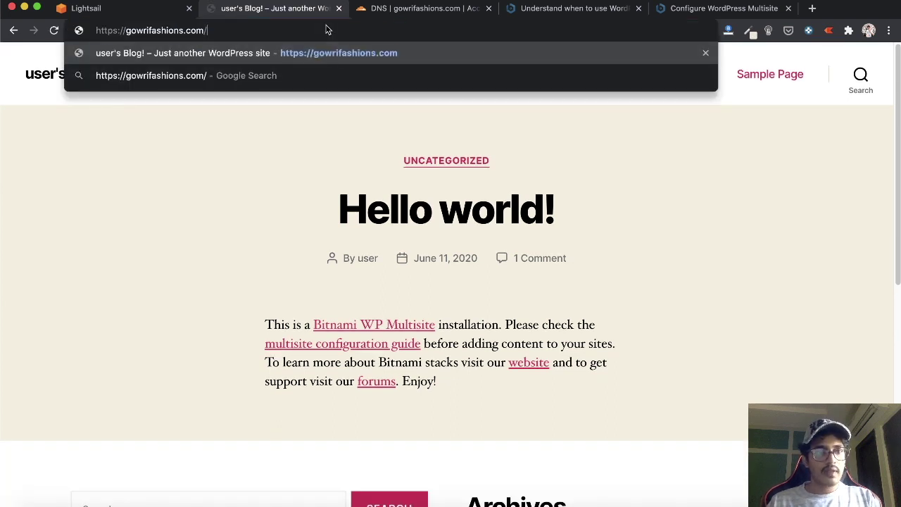
pyautogui.write('wp-admin')
pyautogui.press('Return')
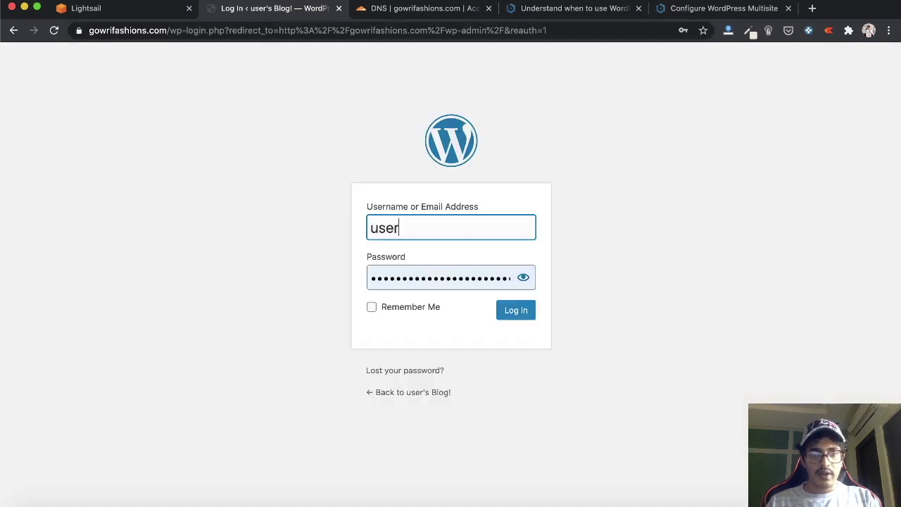
pyautogui.press('Tab')
pyautogui.press('BackSpace')
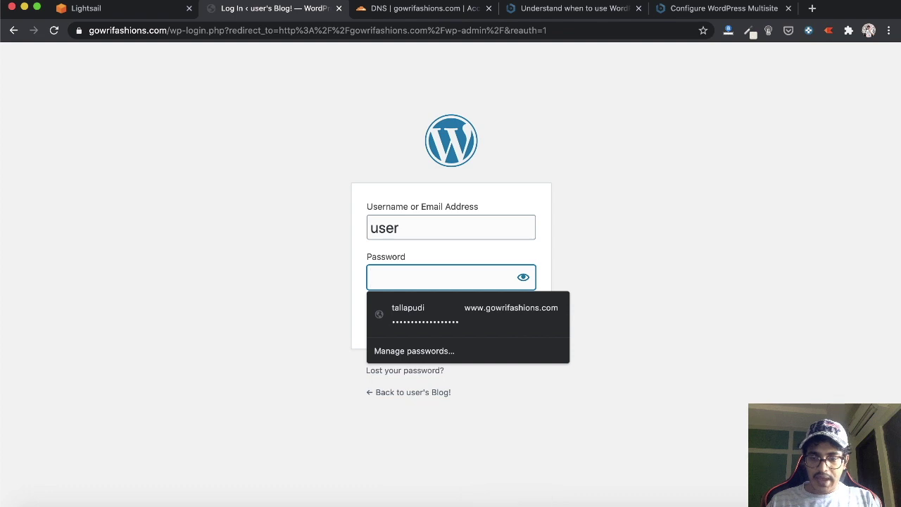
pyautogui.click(637, 505)
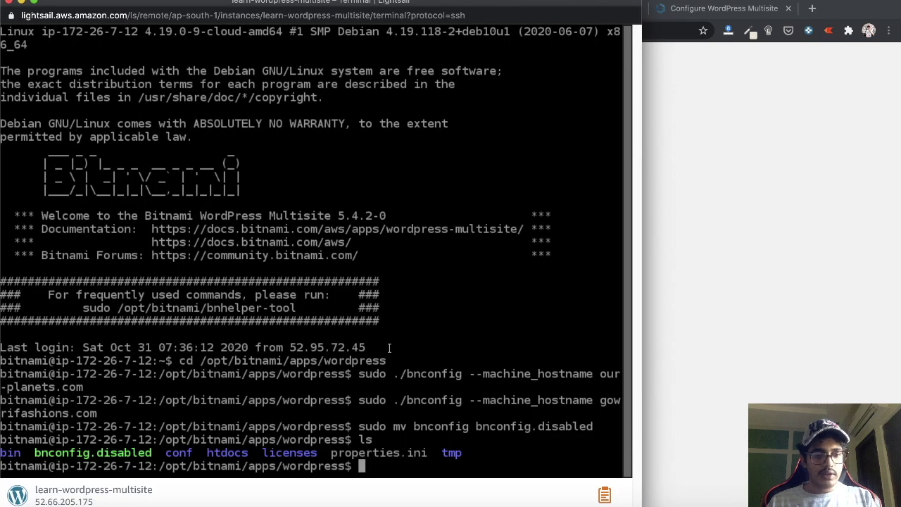
# Print bitnami_application_password from the home folder and copy it for the login password field
pyautogui.write('cd ~/')
pyautogui.press('Return')
pyautogui.write('ls')
pyautogui.press('Return')
pyautogui.write('cat ')
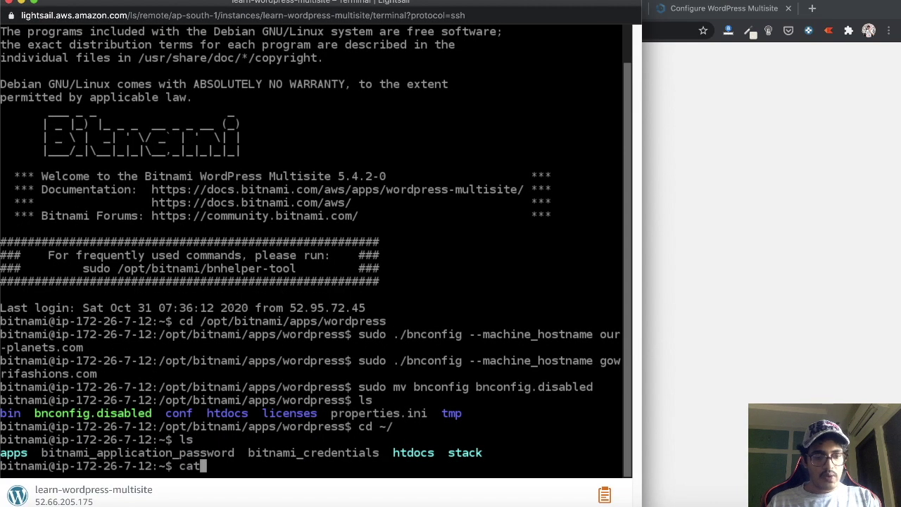
pyautogui.write('bitnami')
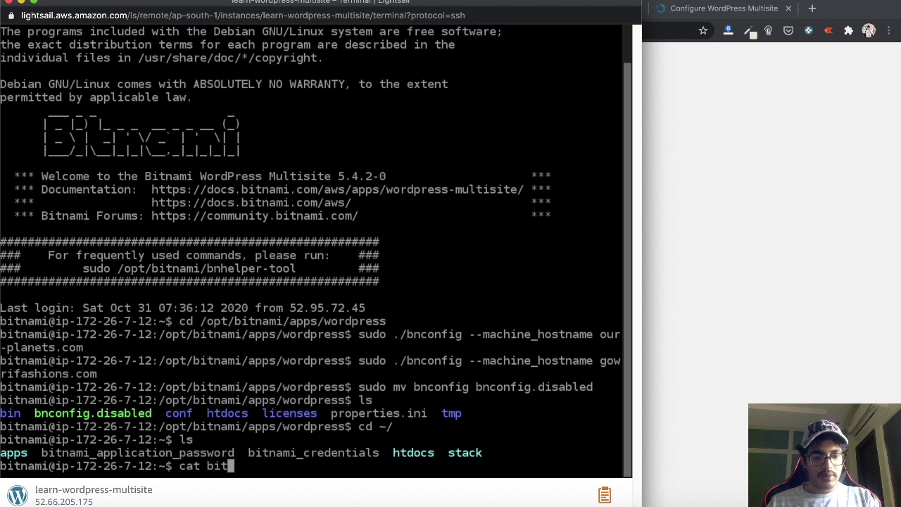
pyautogui.write('_a')
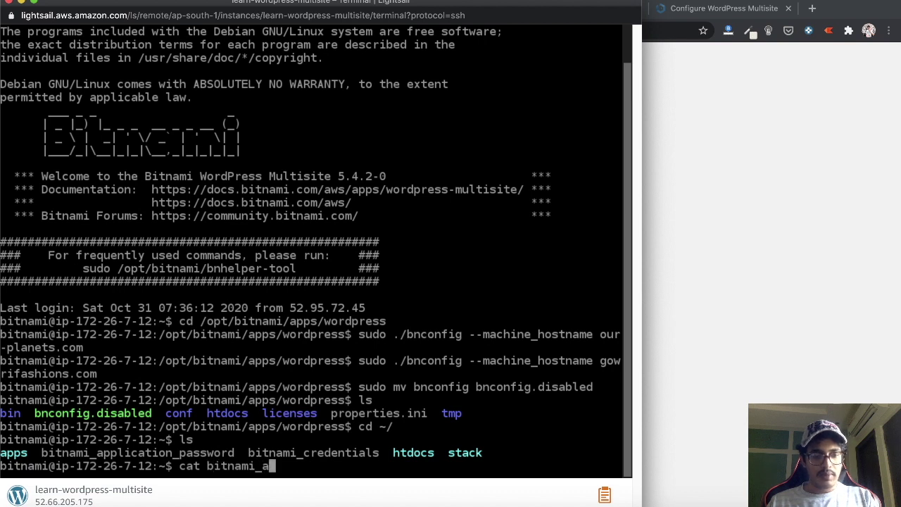
pyautogui.press('Tab')
pyautogui.press('Return')
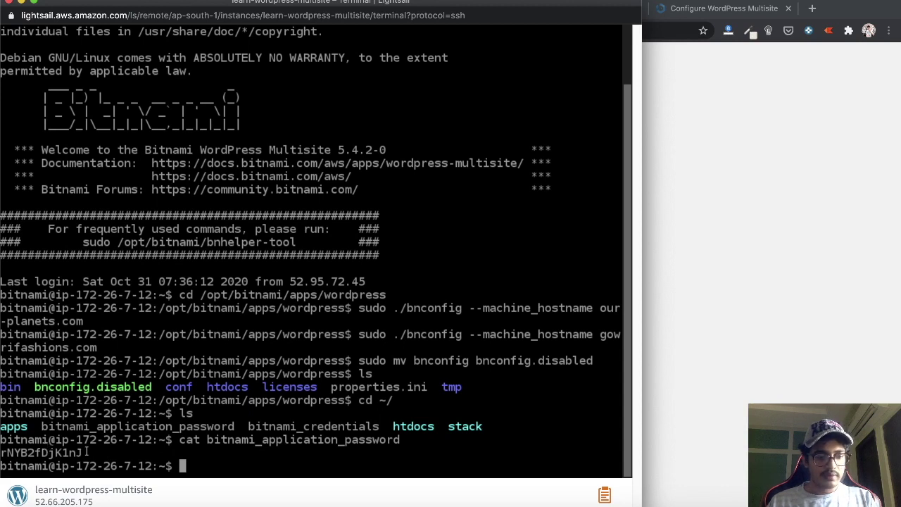
pyautogui.moveTo(85, 452); pyautogui.dragTo(2, 453)
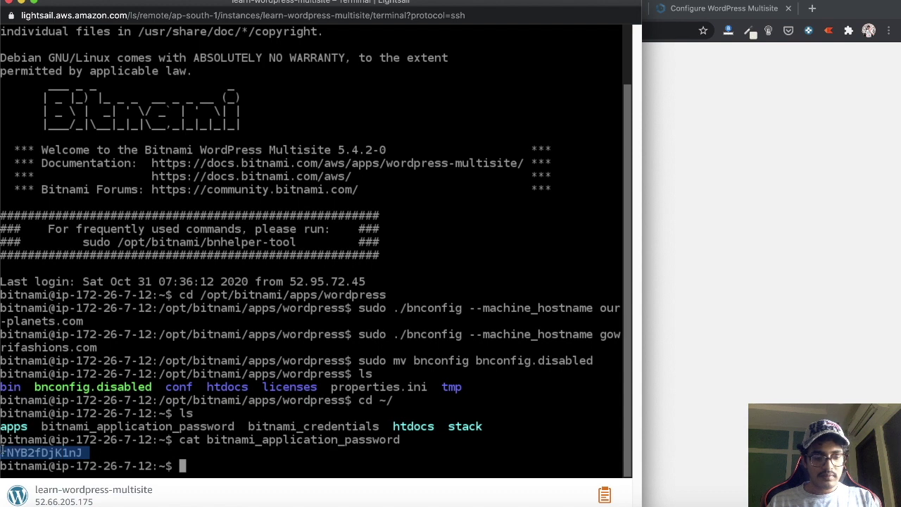
pyautogui.click(820, 375)
pyautogui.click(493, 270)
# Paste the password, tick Remember Me and log in to the gowrifashions.com dashboard
pyautogui.press('super+v')
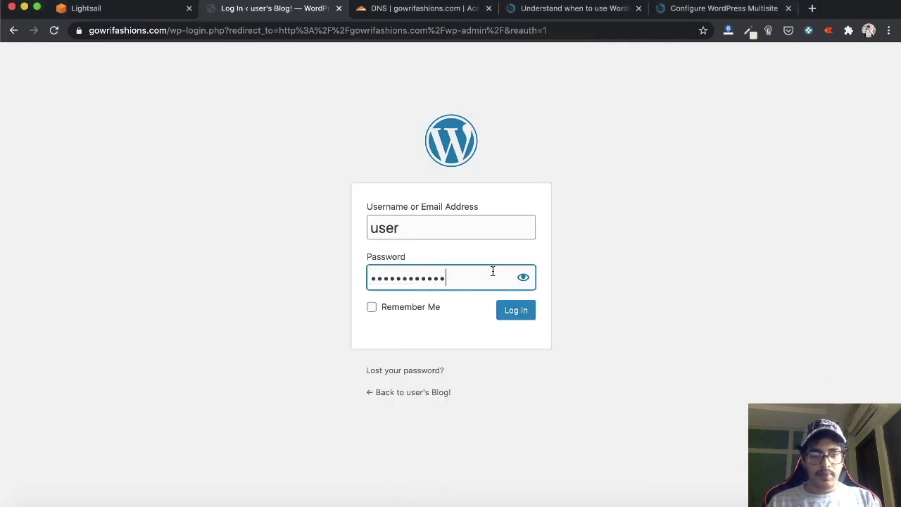
pyautogui.click(428, 310)
pyautogui.click(516, 314)
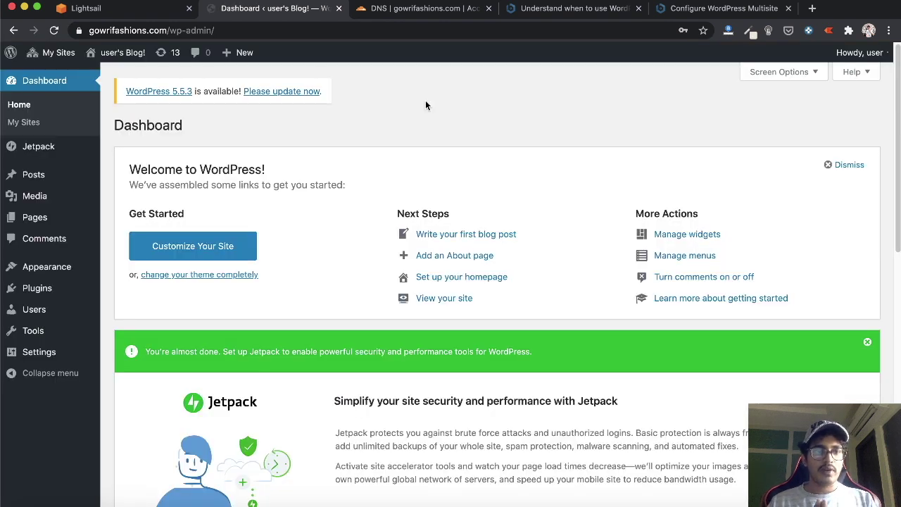
# Check the site's connection security and compare with the Cloudflare DNS records tab
pyautogui.click(79, 31)
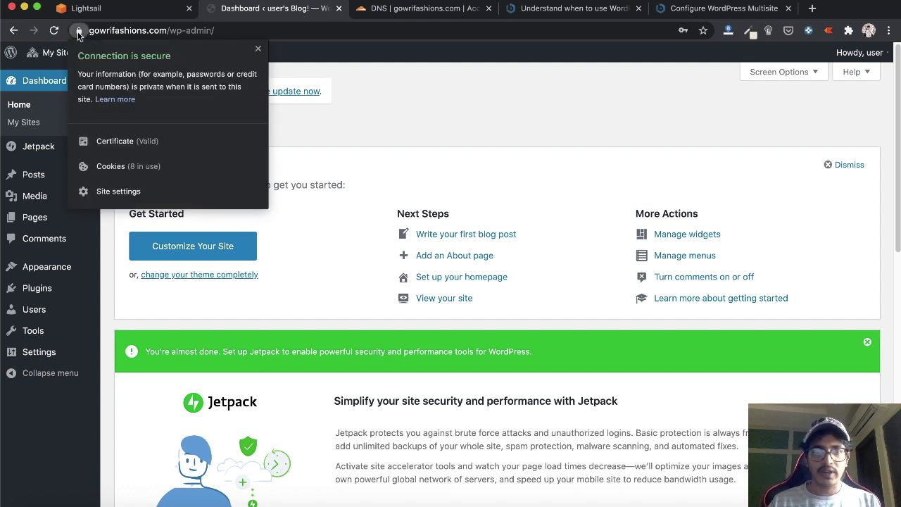
pyautogui.click(380, 9)
pyautogui.click(380, 8)
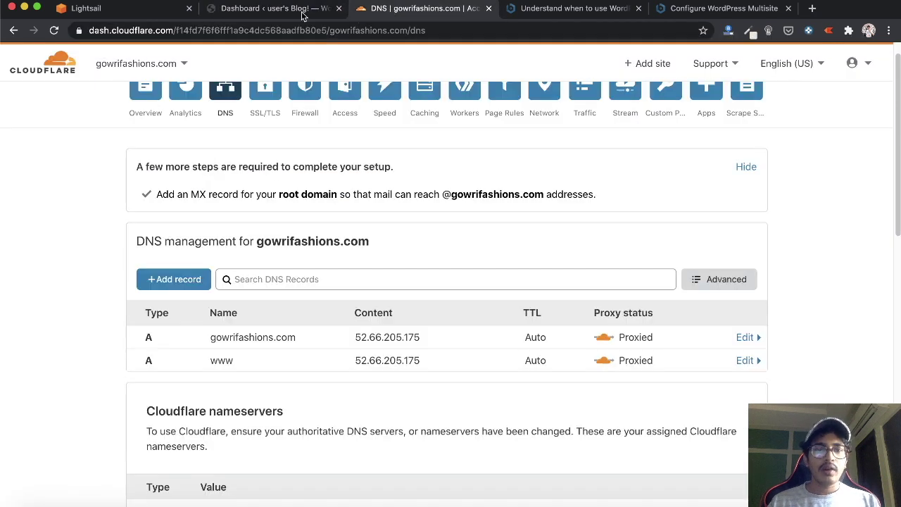
pyautogui.click(301, 16)
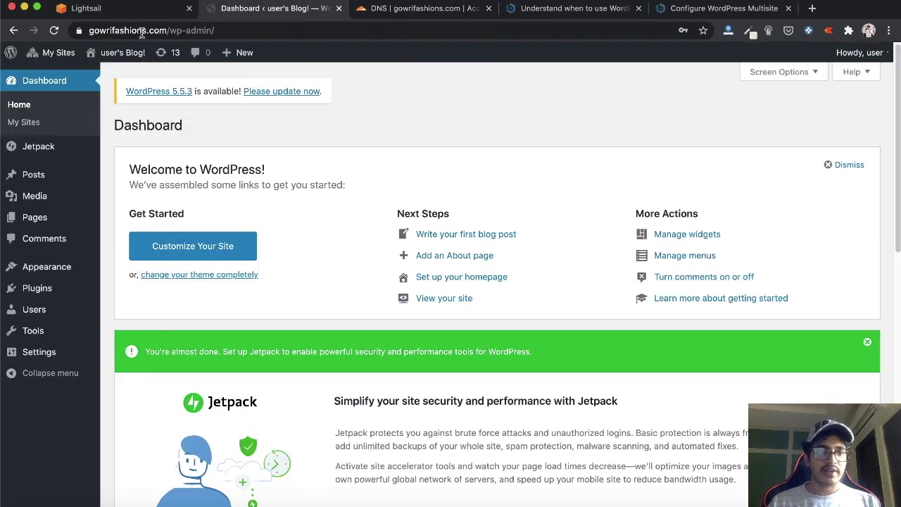
pyautogui.click(405, 11)
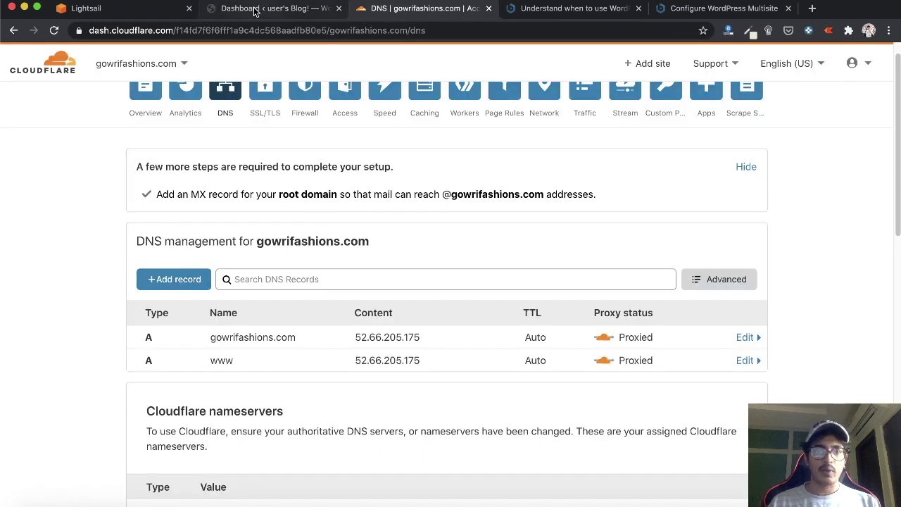
pyautogui.click(287, 11)
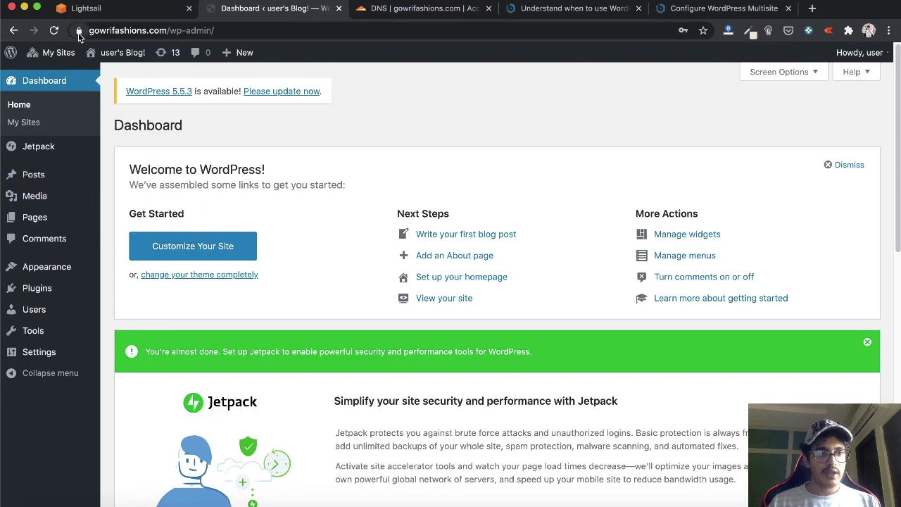
# Open the network's All Sites list and view the learn.52.66.205.175.xip.io site's edit page
pyautogui.click(23, 123)
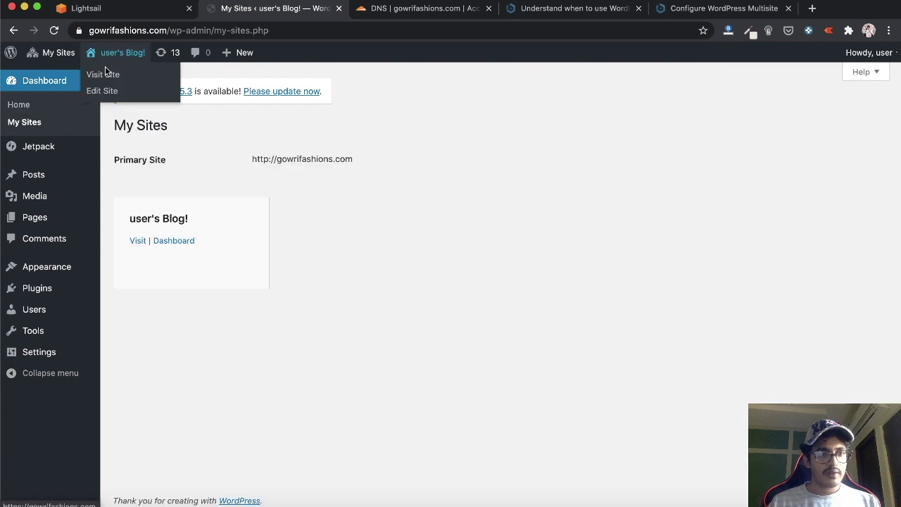
pyautogui.moveTo(56, 53)
pyautogui.moveTo(66, 75)
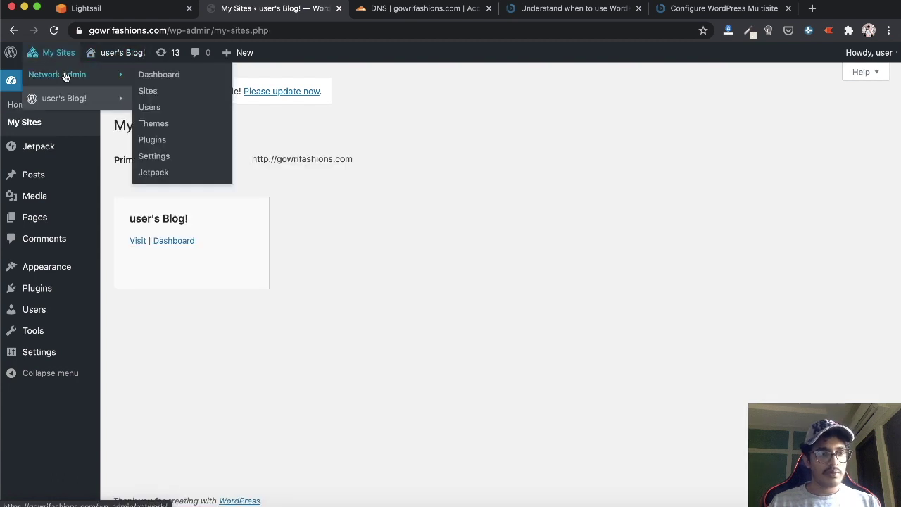
pyautogui.click(147, 92)
pyautogui.click(149, 271)
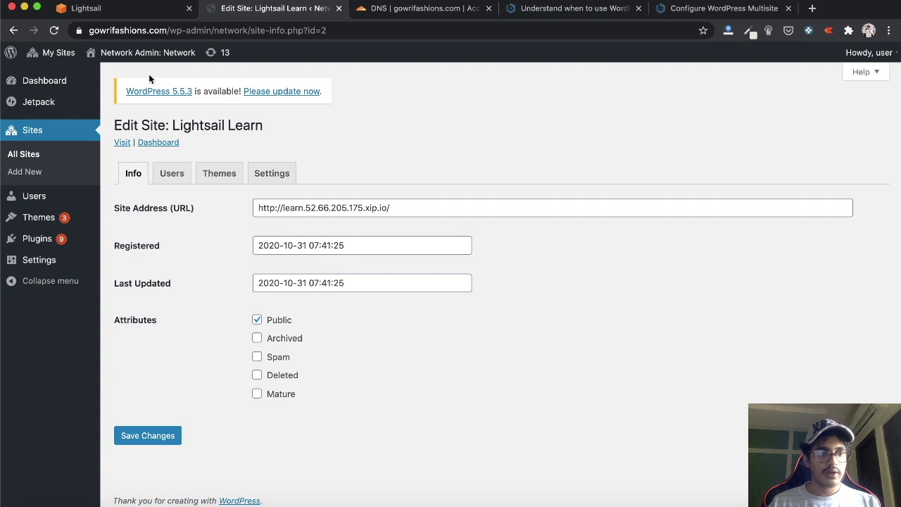
pyautogui.click(14, 30)
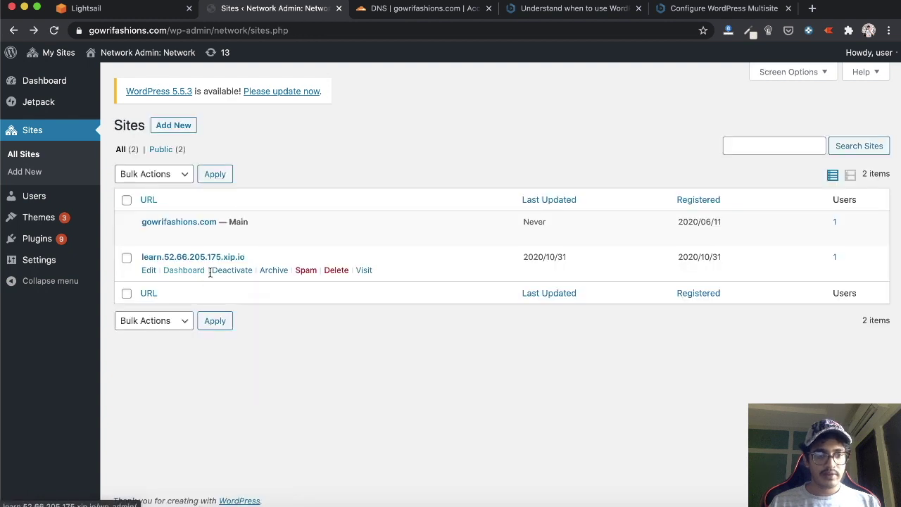
# Delete the learn.52.66.205.175.xip.io site and open the Add New Site form
pyautogui.click(338, 273)
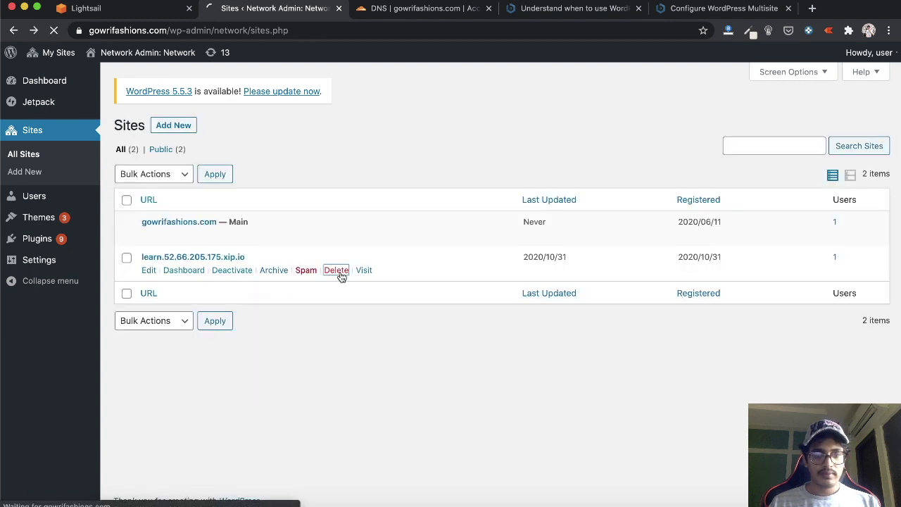
pyautogui.click(134, 186)
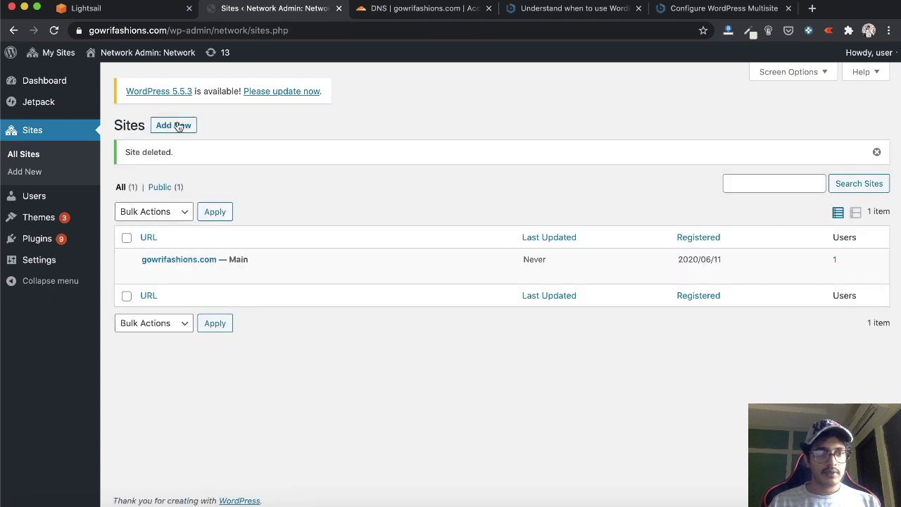
pyautogui.click(177, 126)
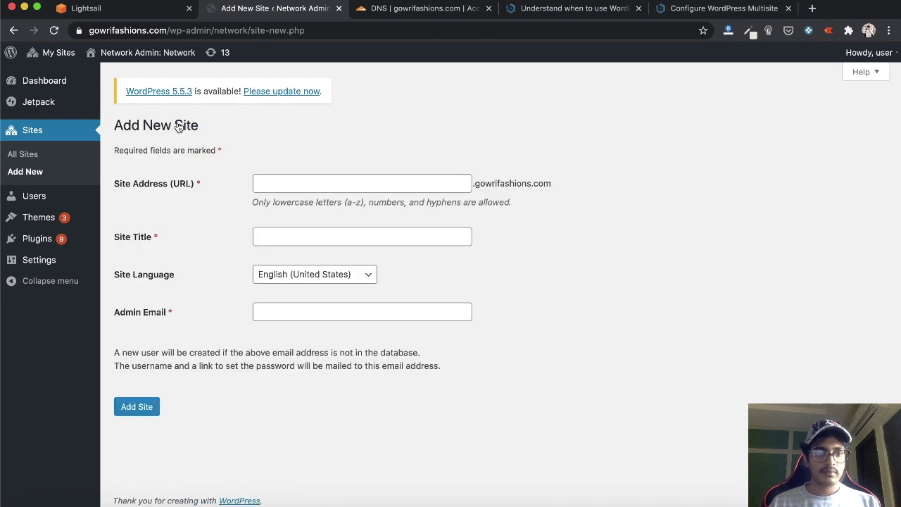
# Add a site with address 'shop', title 'Gowrifashions Shop' and a test admin email
pyautogui.click(383, 187)
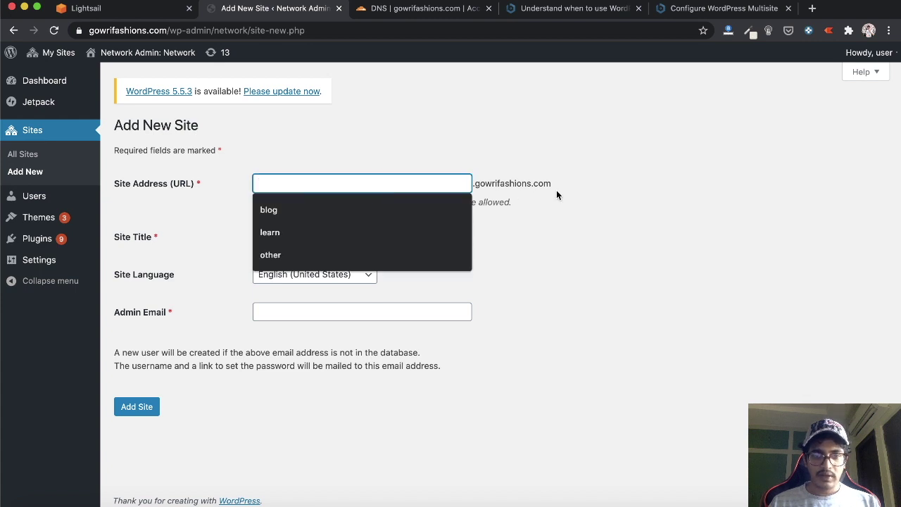
pyautogui.click(516, 197)
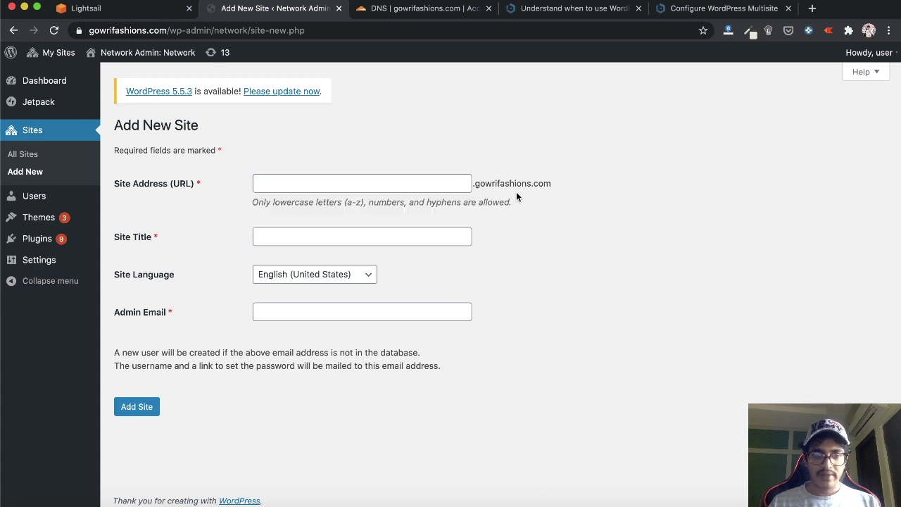
pyautogui.click(398, 182)
pyautogui.write('shop')
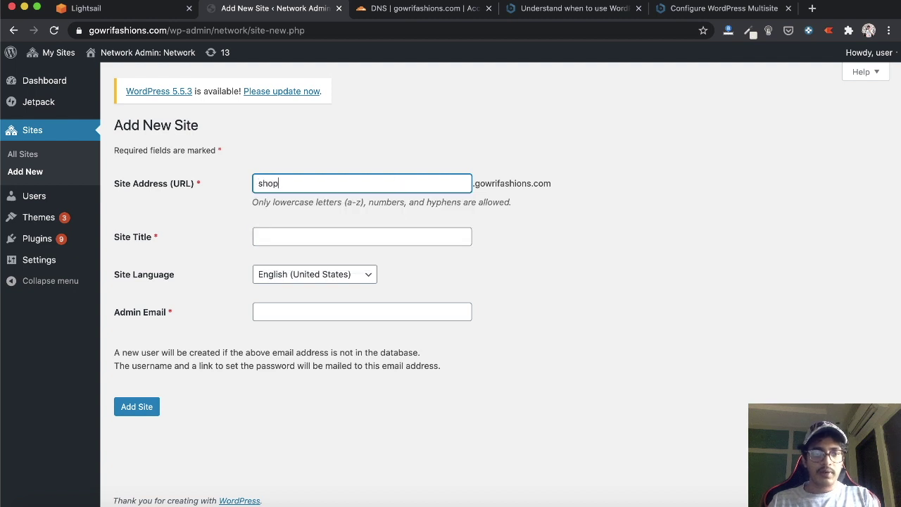
pyautogui.press('Tab')
pyautogui.write('Gowrifashio')
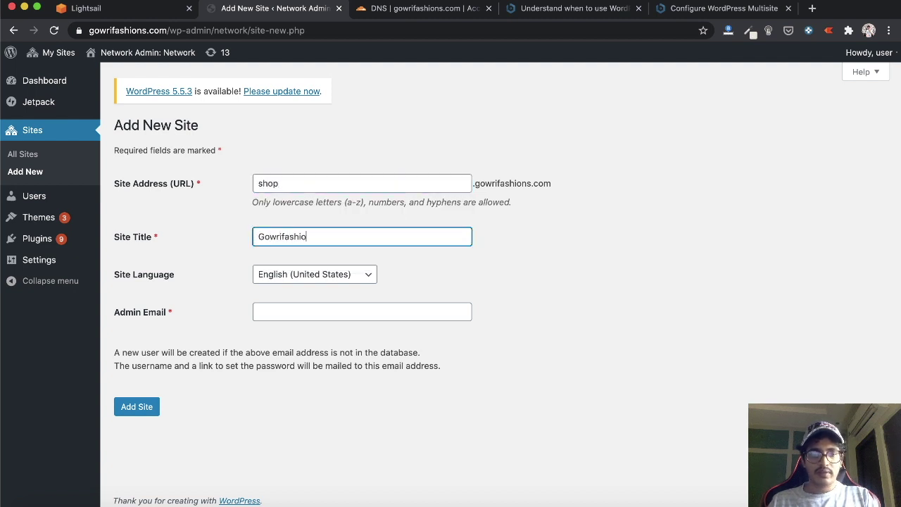
pyautogui.write('ns Shop')
pyautogui.press('Tab')
pyautogui.press('Tab')
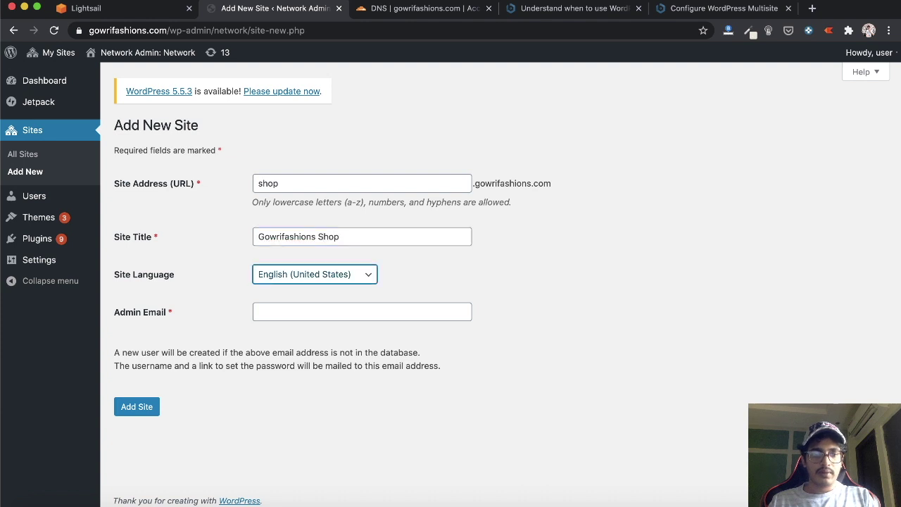
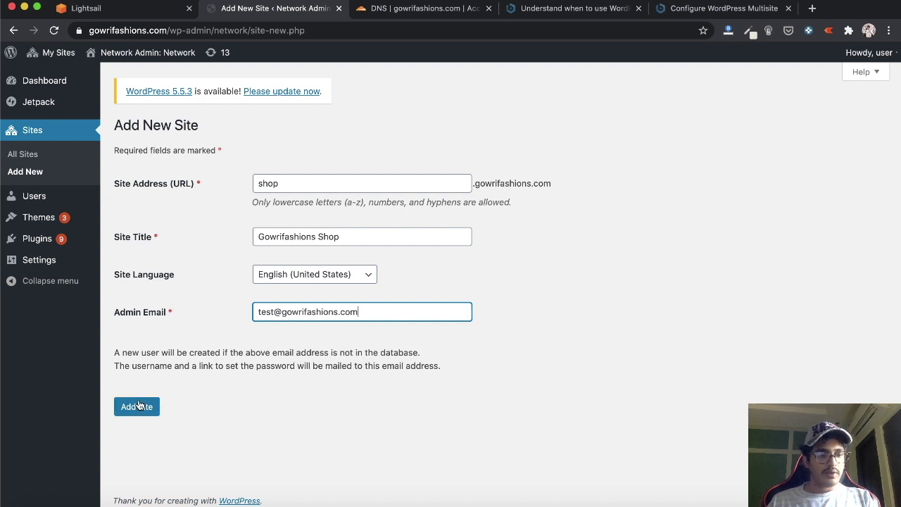
pyautogui.click(137, 406)
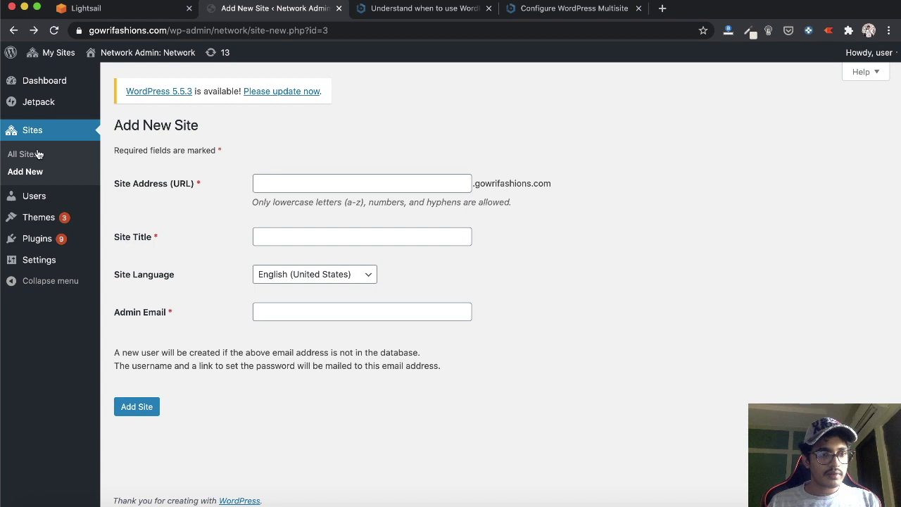
# Confirm the shop site in the All Sites list, then open a blank browser tab
pyautogui.click(29, 156)
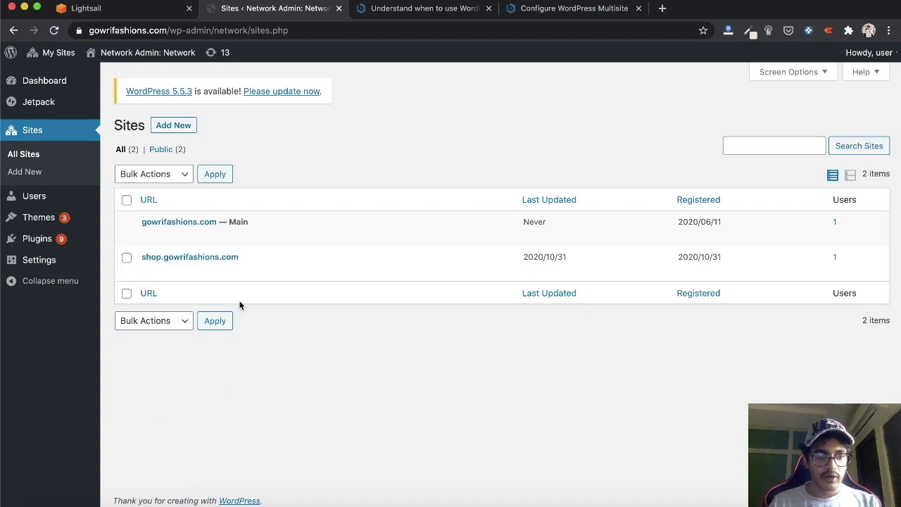
pyautogui.click(180, 135)
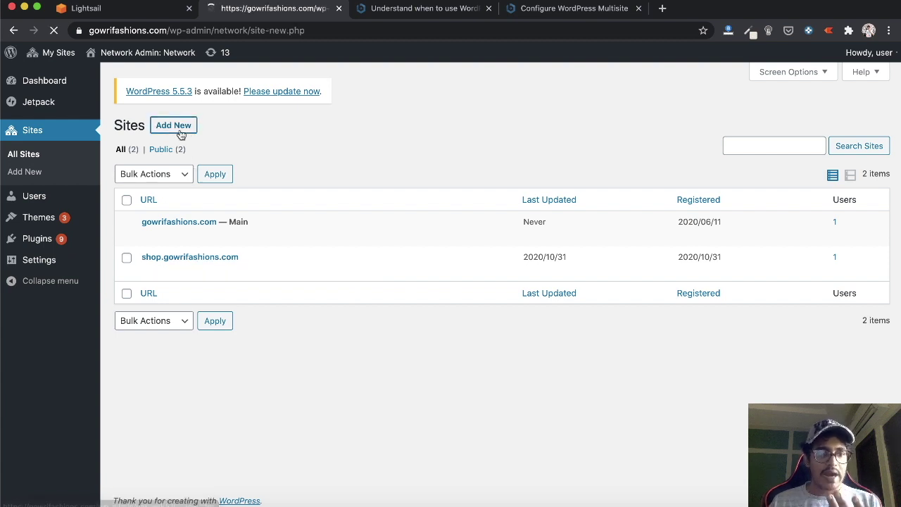
pyautogui.press('Escape')
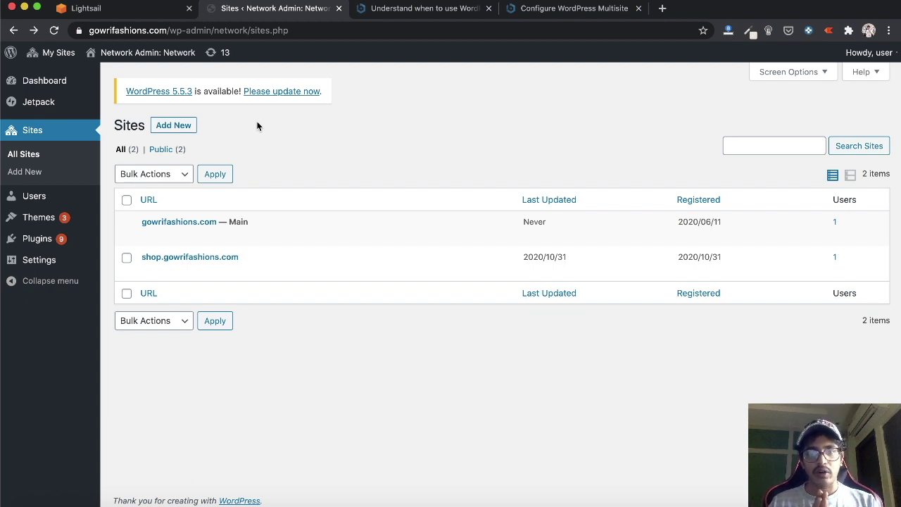
pyautogui.click(661, 9)
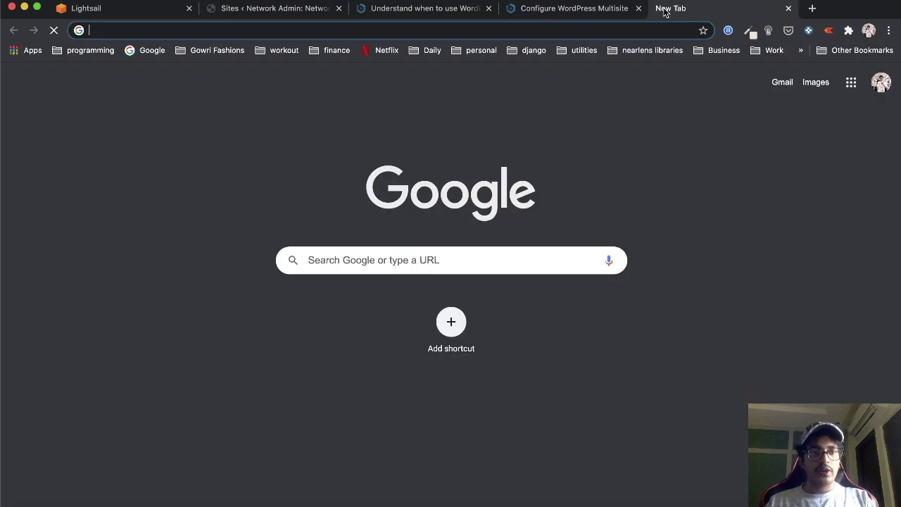
# Google 'bitnami subdirectory multisite' and read the Bitnami docs guide on subdirectory multisite
pyautogui.write('bitnami subdirectory multi')
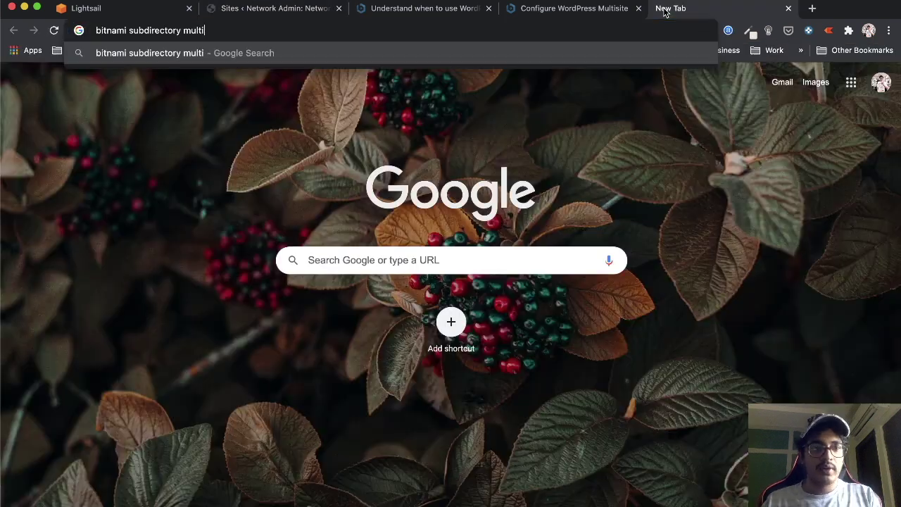
pyautogui.write('site')
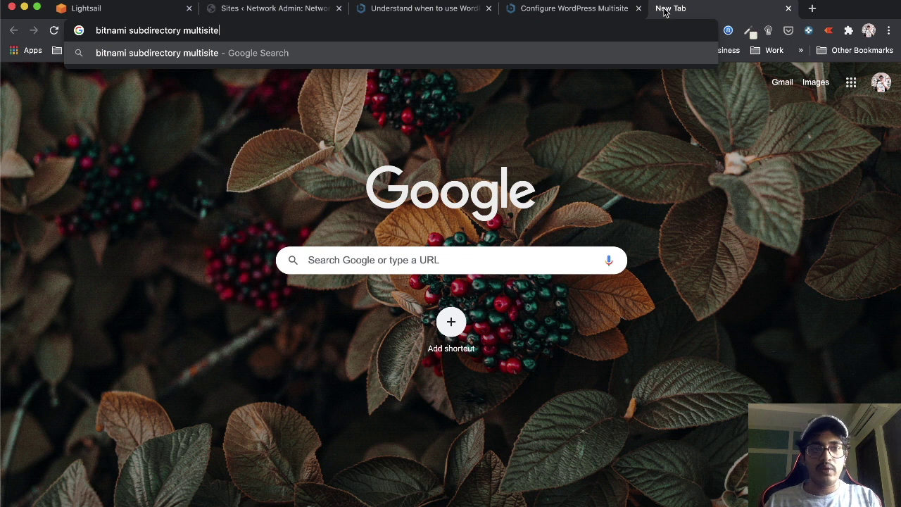
pyautogui.press('Return')
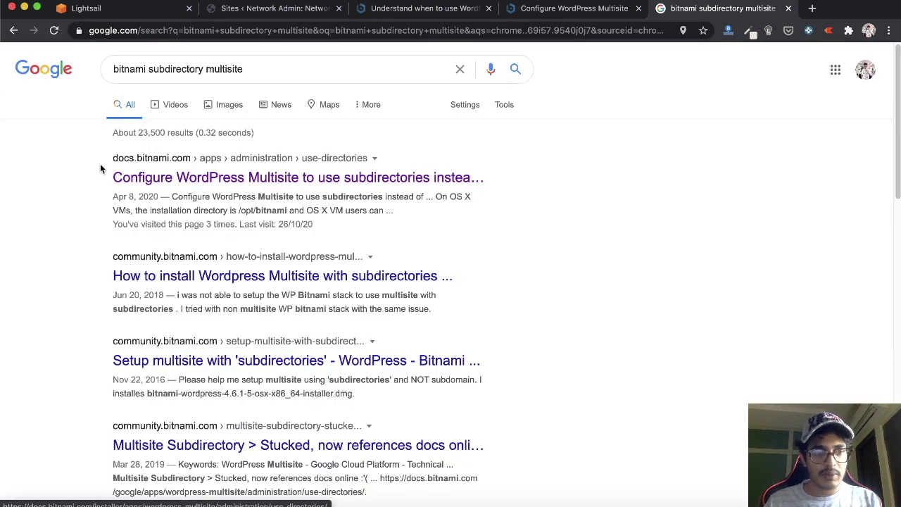
pyautogui.click(172, 178)
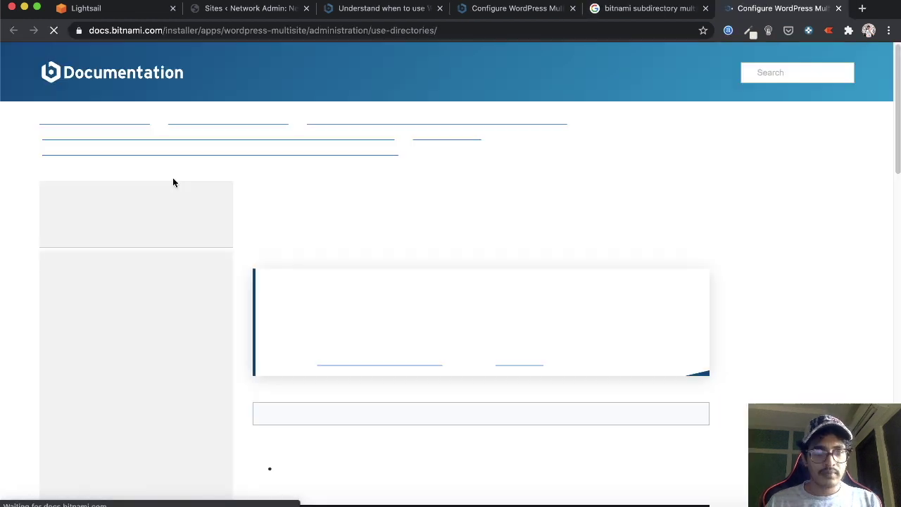
pyautogui.scroll(-5, 350, 194)
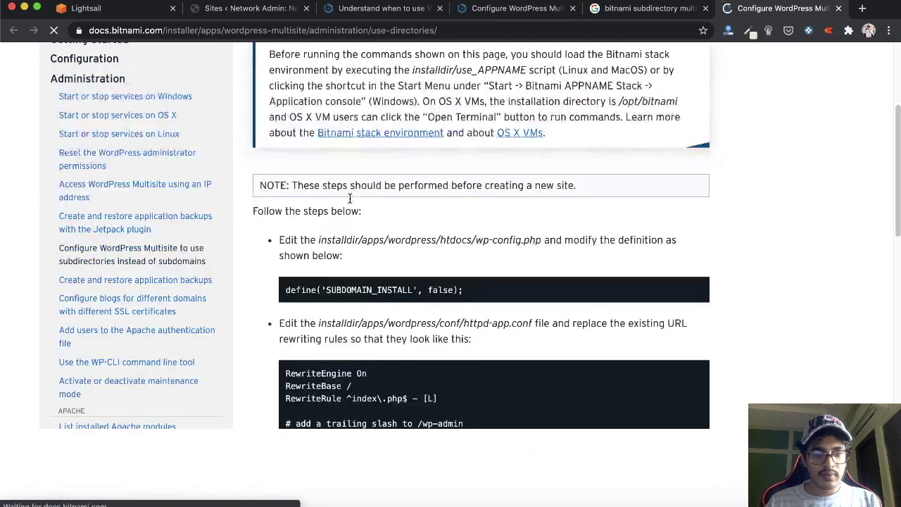
pyautogui.scroll(-1, 349, 197)
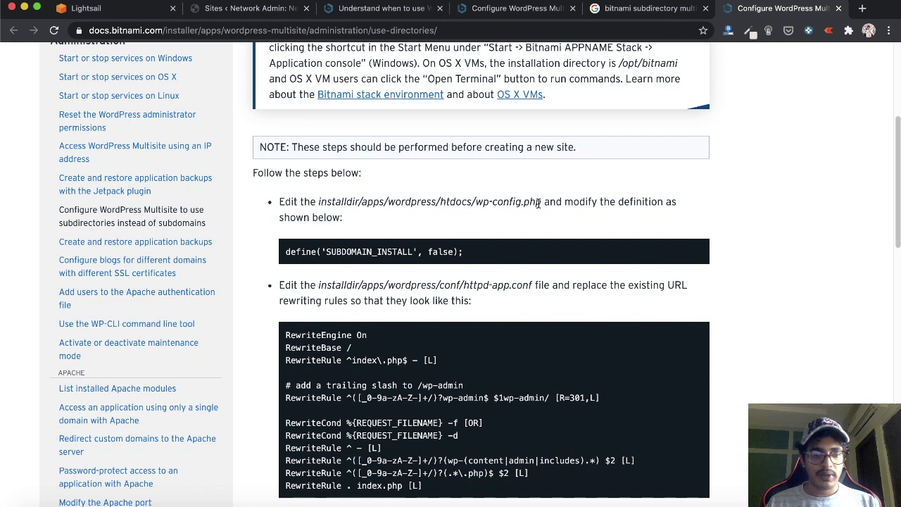
pyautogui.click(154, 502)
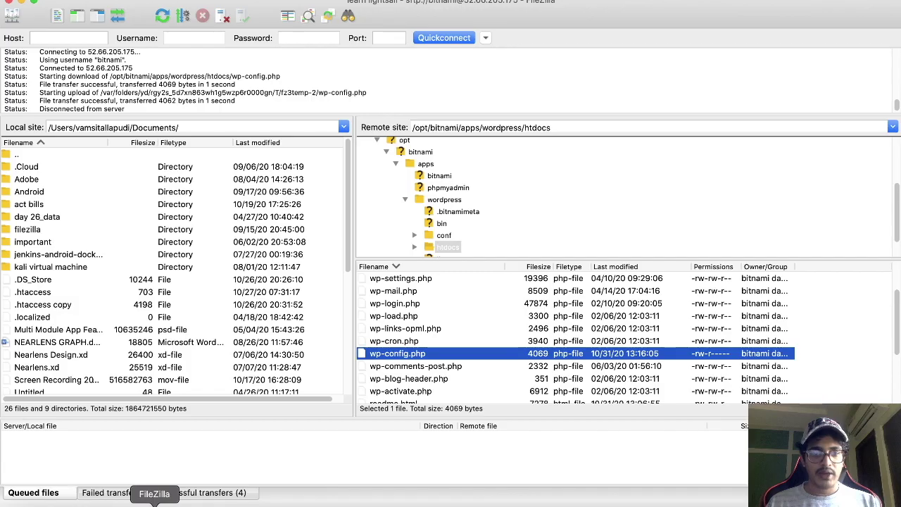
# Open the remote wp-config.php via View/Edit, discarding the local copy and downloading it anew
pyautogui.rightClick(405, 358)
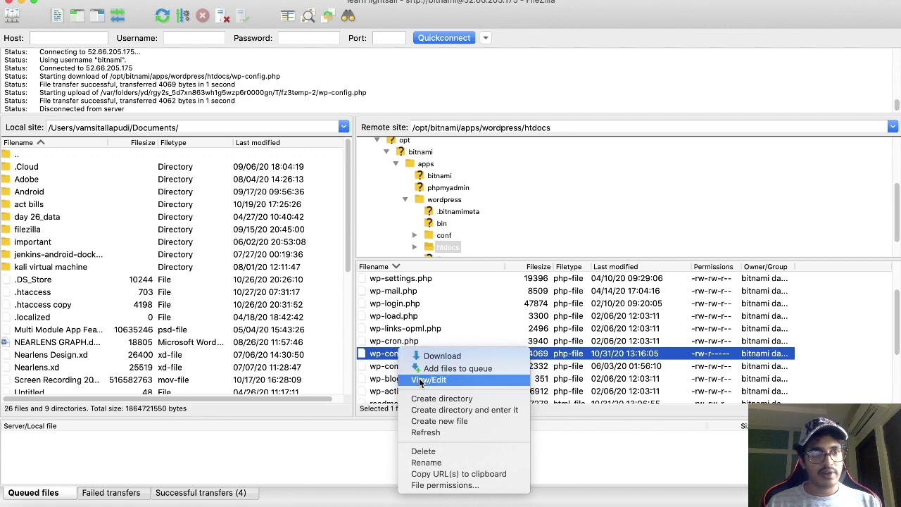
pyautogui.click(418, 380)
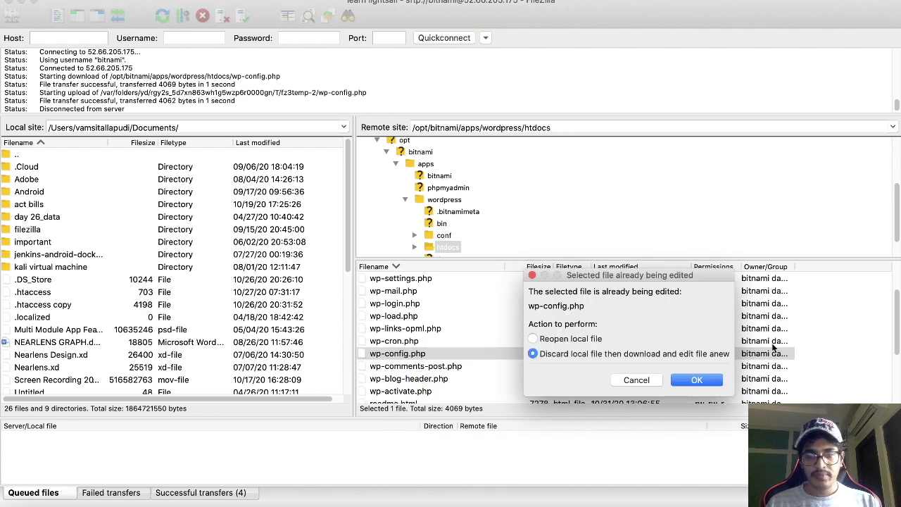
pyautogui.click(696, 380)
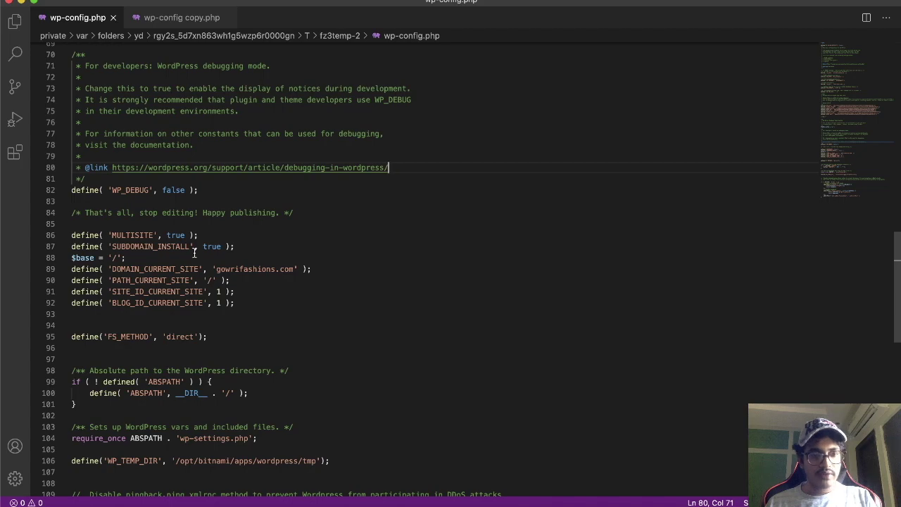
# Change SUBDOMAIN_INSTALL on line 87 of wp-config.php from true to false and save
pyautogui.press('super+Tab')
pyautogui.press('super+Tab')
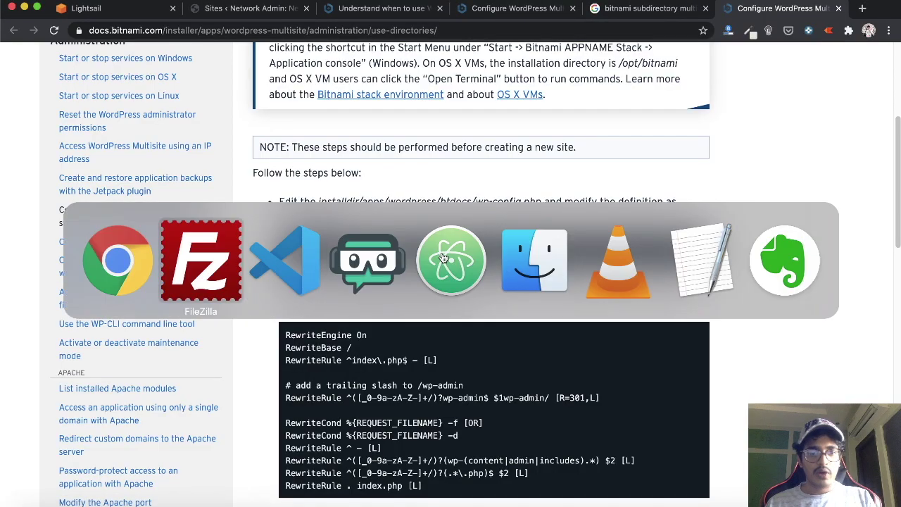
pyautogui.press('super+Tab')
pyautogui.doubleClick(212, 247)
pyautogui.write('false')
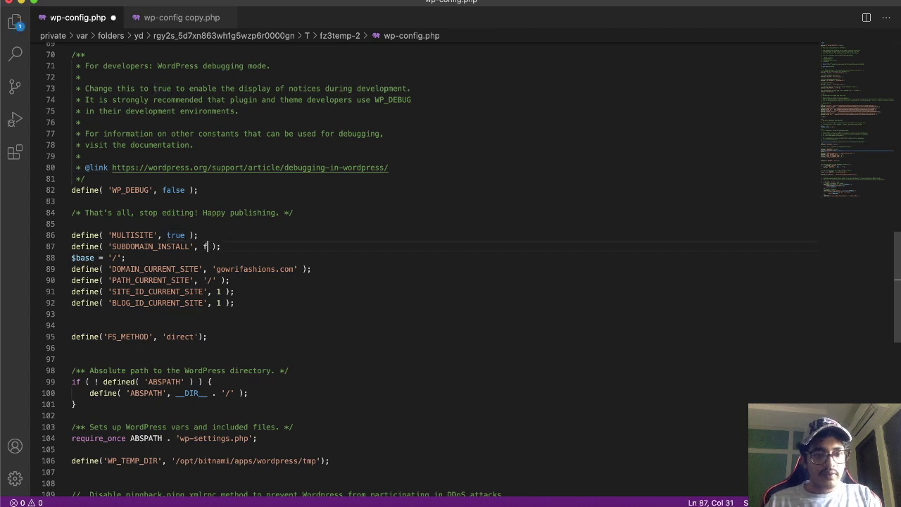
pyautogui.press('super+s')
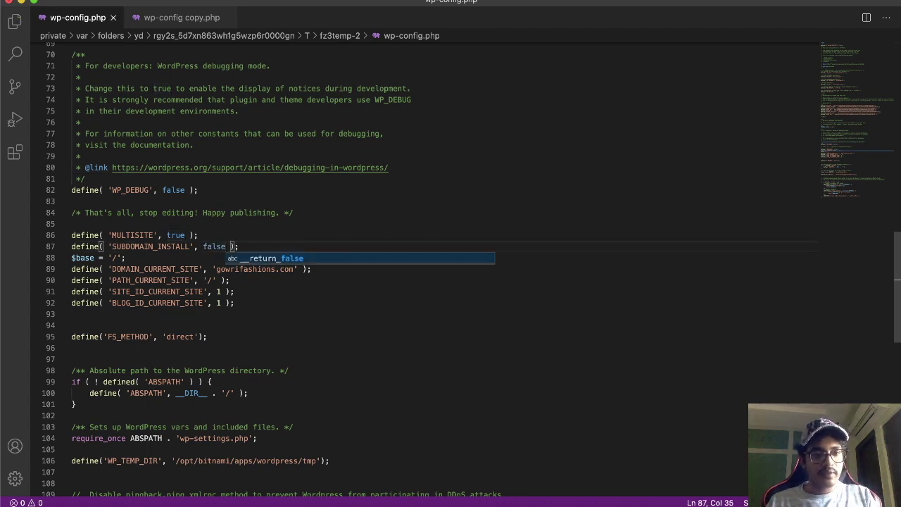
pyautogui.click(257, 228)
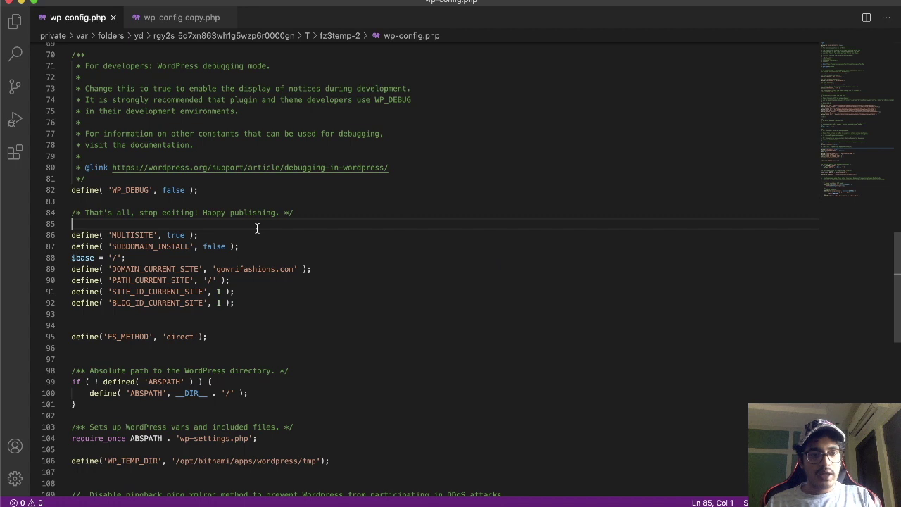
pyautogui.click(261, 243)
# Copy the RewriteEngine rules block for httpd-app.conf from Bitnami's subdirectory multisite guide
pyautogui.press('super+Tab')
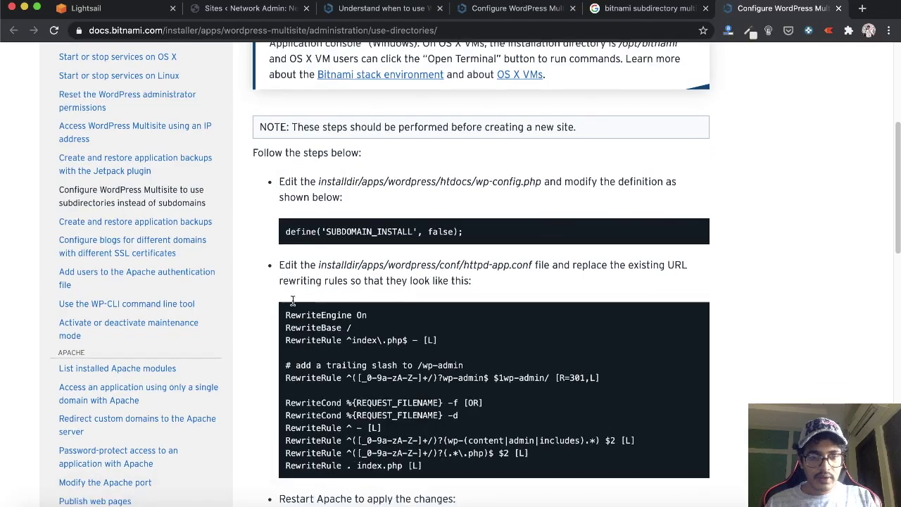
pyautogui.scroll(-2, 366, 244)
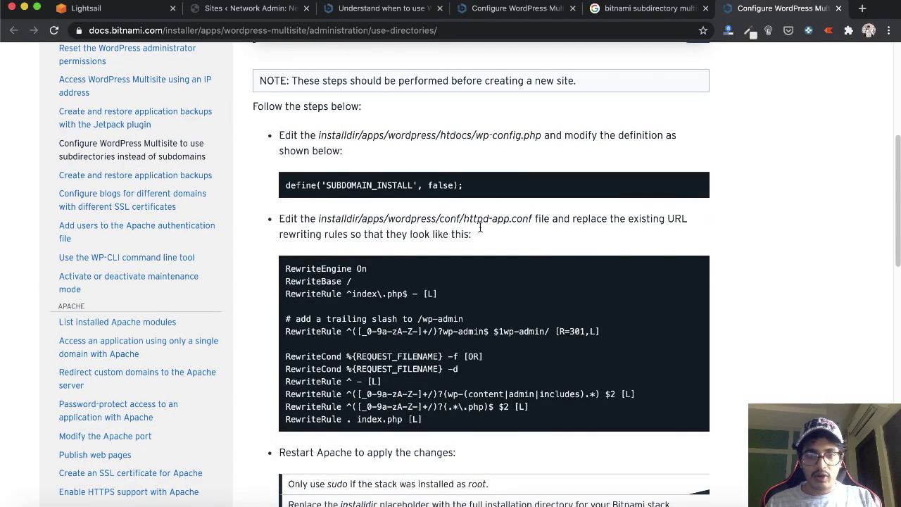
pyautogui.moveTo(463, 219); pyautogui.dragTo(532, 220)
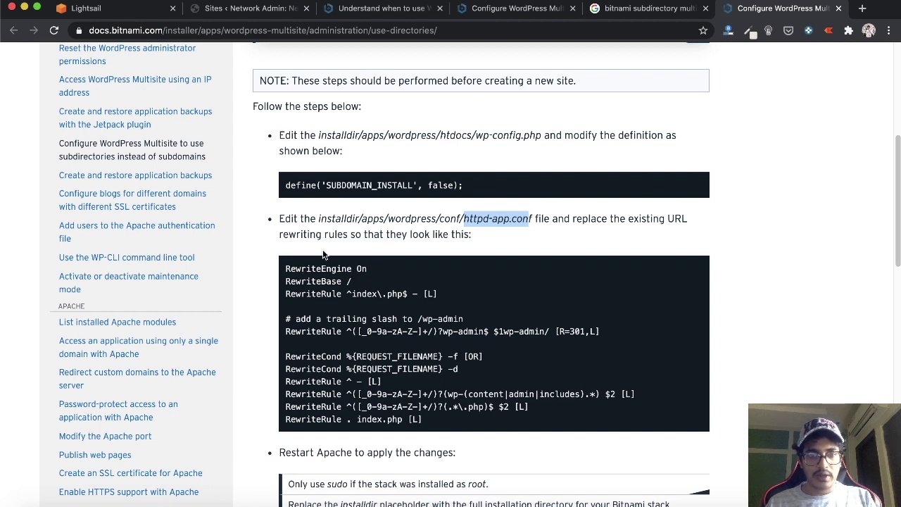
pyautogui.click(384, 408)
pyautogui.moveTo(429, 422); pyautogui.dragTo(285, 268)
pyautogui.press('super+c')
pyautogui.press('super+Tab')
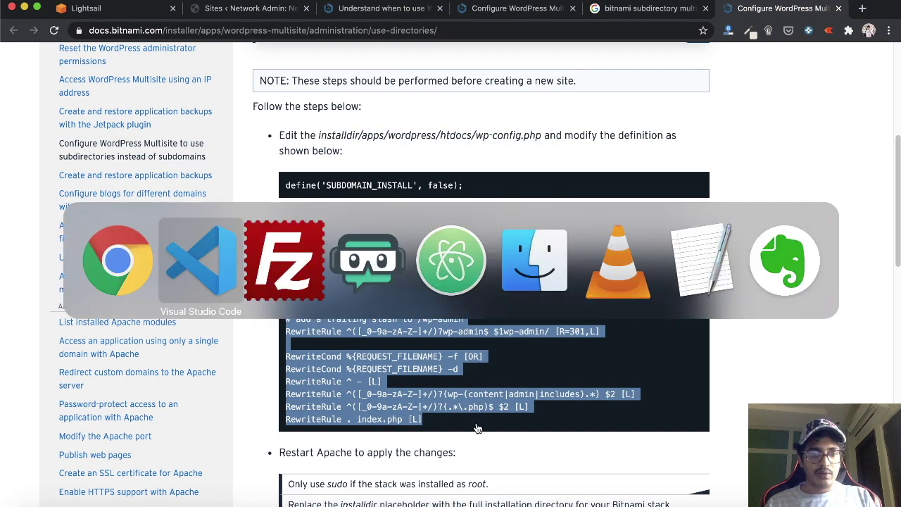
pyautogui.press('super+Tab')
# Confirm the upload of the edited wp-config.php back to the server
pyautogui.press('super+Tab')
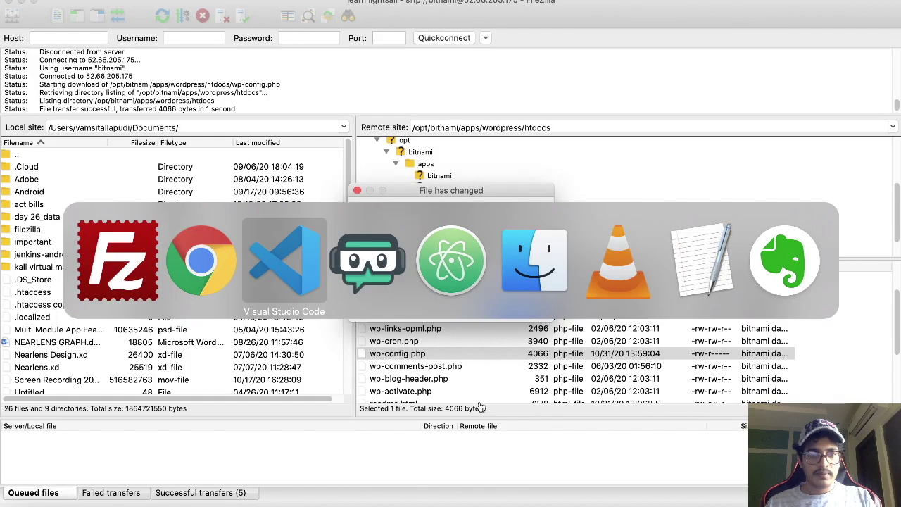
pyautogui.press('super+Tab')
pyautogui.press('super+Tab')
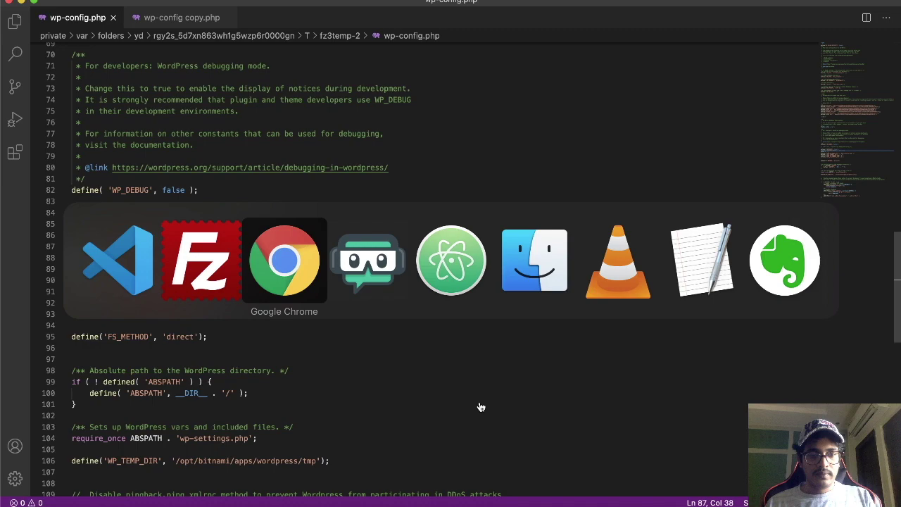
pyautogui.press('super+shift+Tab')
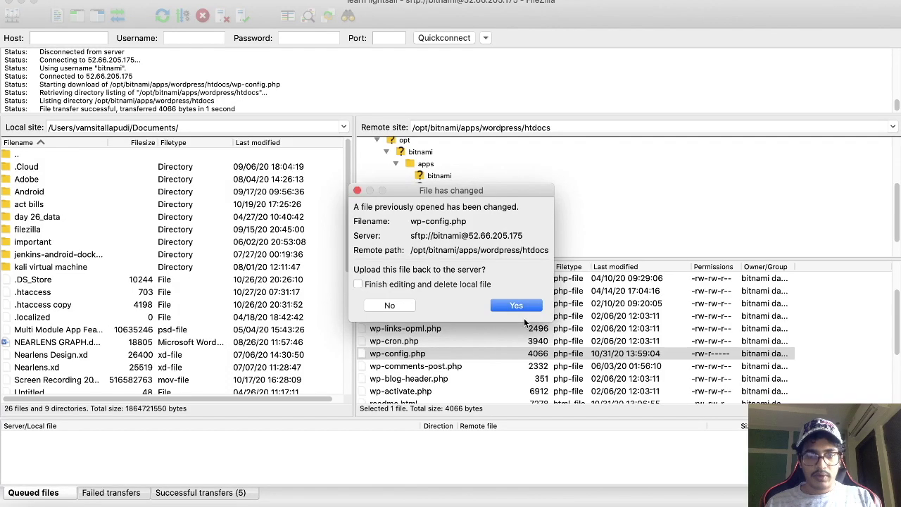
pyautogui.click(513, 305)
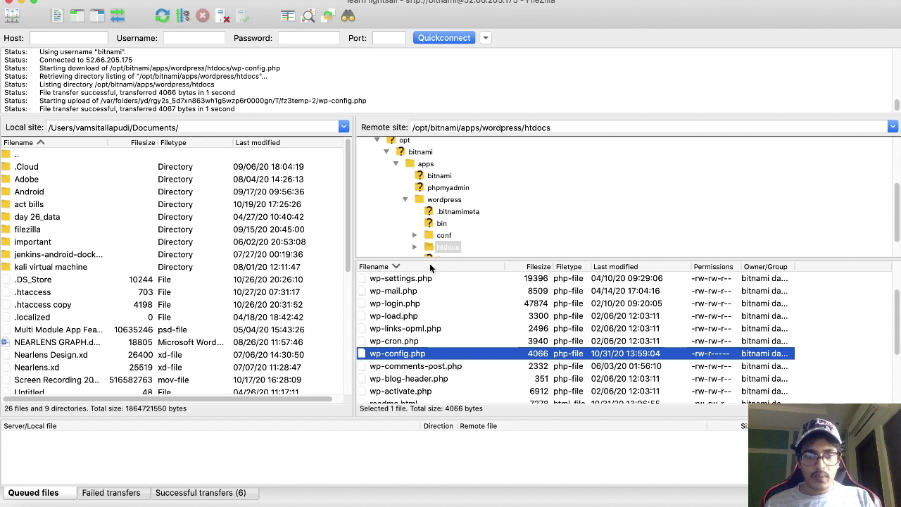
# Open httpd-app.conf from /opt/bitnami/apps/wordpress/conf with View/Edit
pyautogui.click(450, 201)
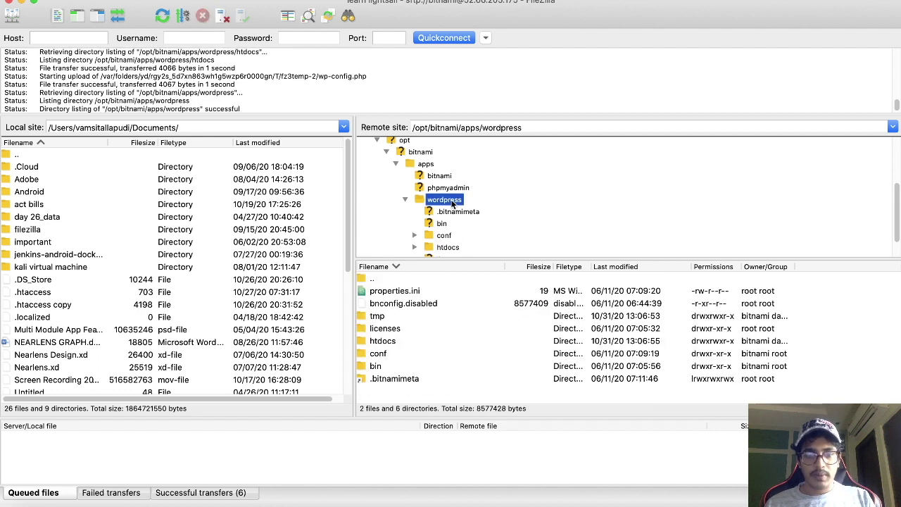
pyautogui.doubleClick(389, 354)
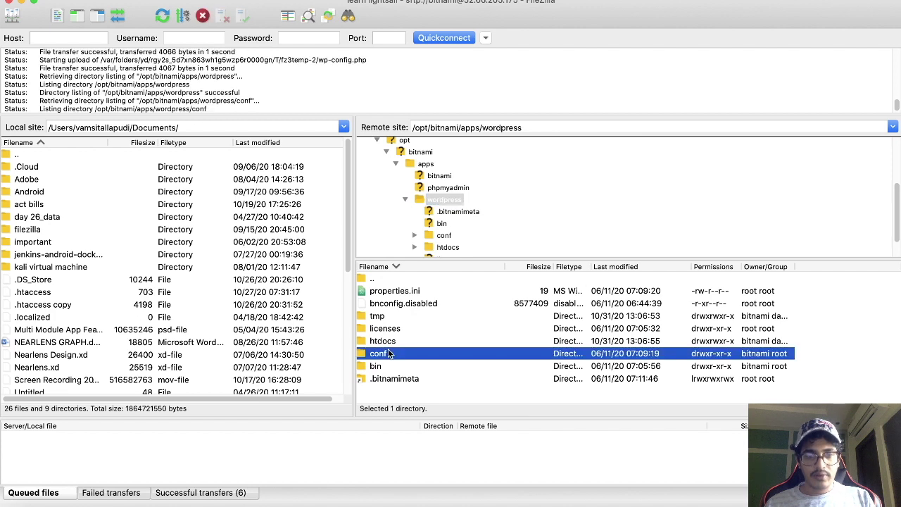
pyautogui.click(406, 319)
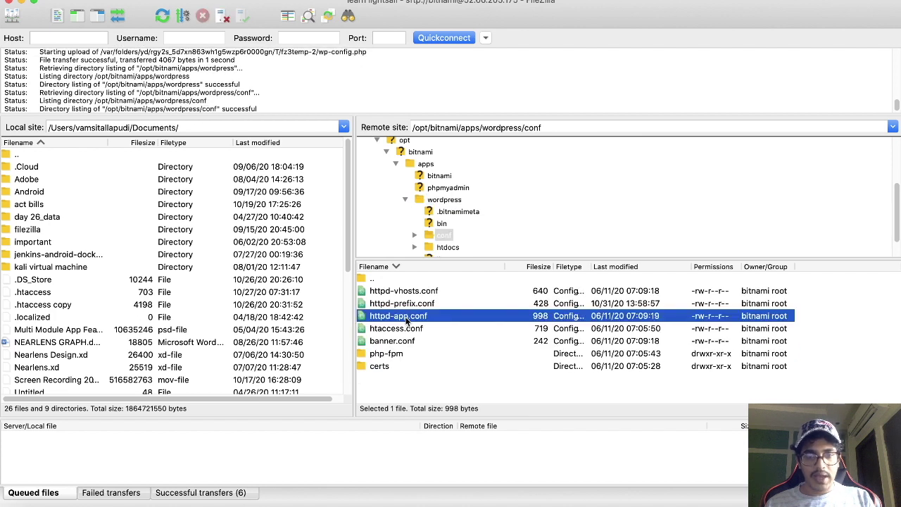
pyautogui.rightClick(407, 320)
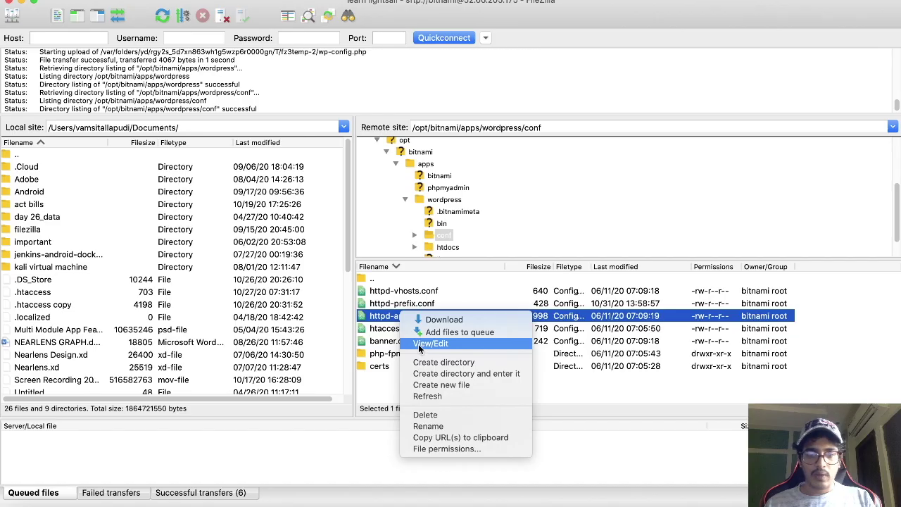
pyautogui.click(418, 343)
pyautogui.scroll(-6, 417, 344)
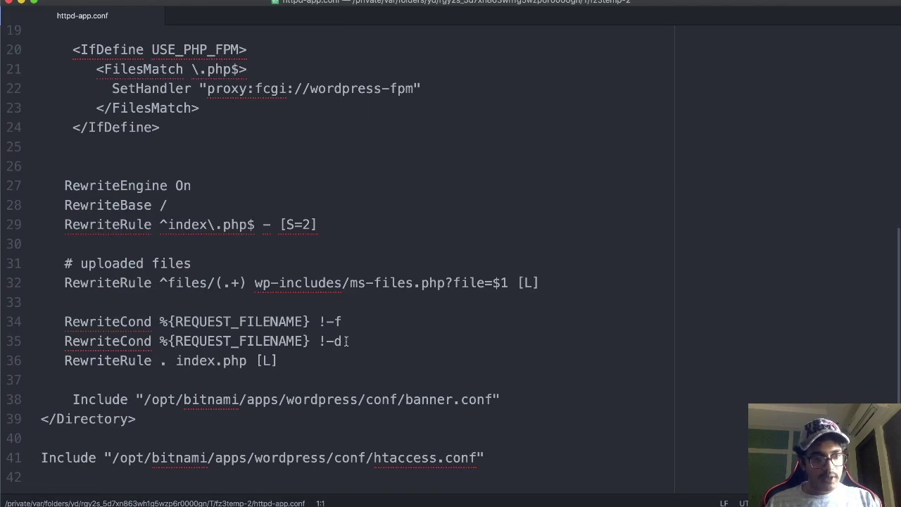
# Replace lines 27–36 of httpd-app.conf with the copied subdirectory rewrite rules and save
pyautogui.scroll(1, 322, 361)
pyautogui.scroll(-1, 321, 361)
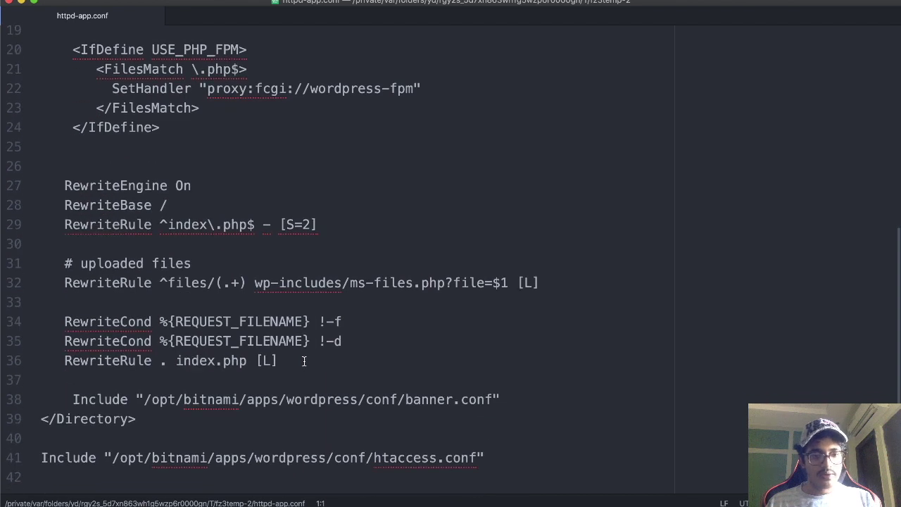
pyautogui.moveTo(302, 361); pyautogui.dragTo(41, 186)
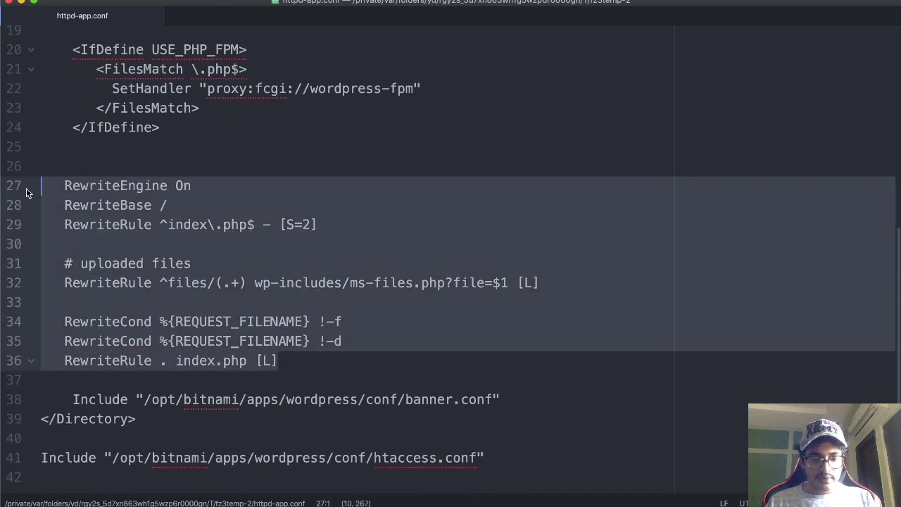
pyautogui.press('super+v')
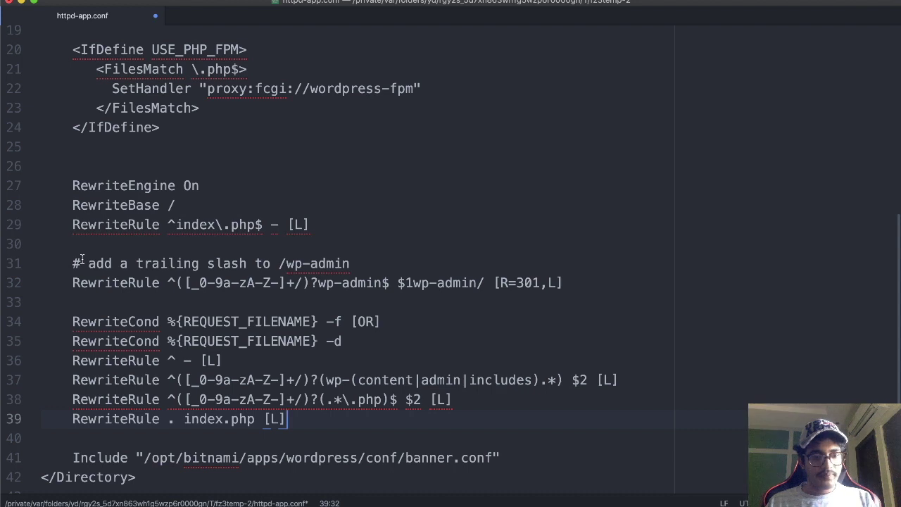
pyautogui.scroll(-1, 82, 260)
pyautogui.press('super+s')
pyautogui.press('super+Tab')
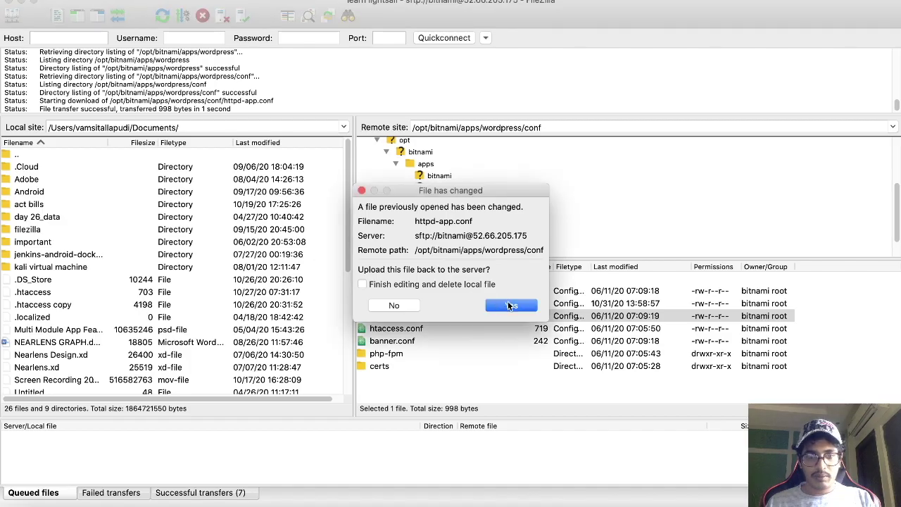
# Upload the edited httpd-app.conf and copy the guide's ctlscript Apache restart command
pyautogui.click(510, 304)
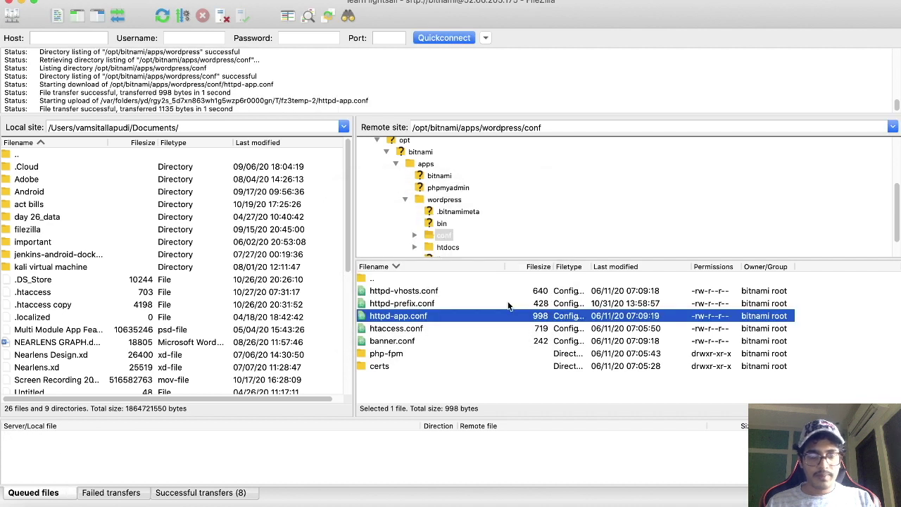
pyautogui.press('super+Tab')
pyautogui.press('super+Tab')
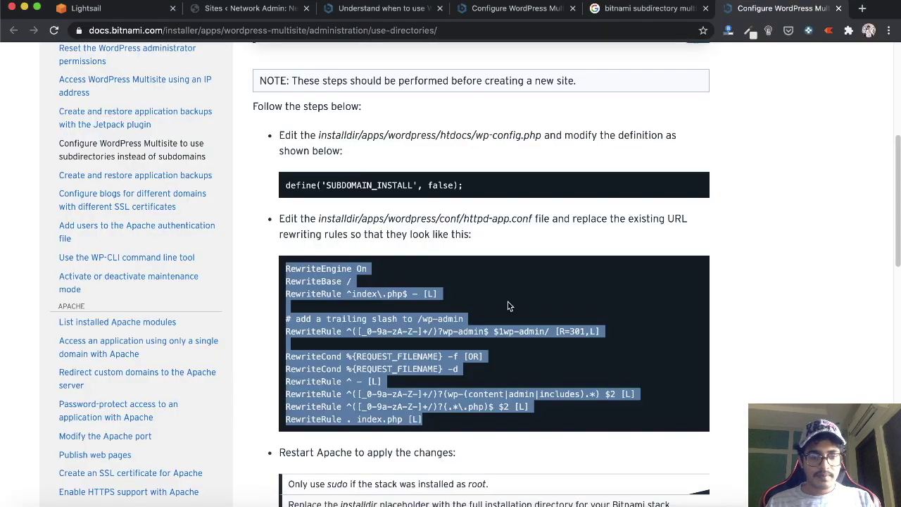
pyautogui.scroll(-5, 509, 306)
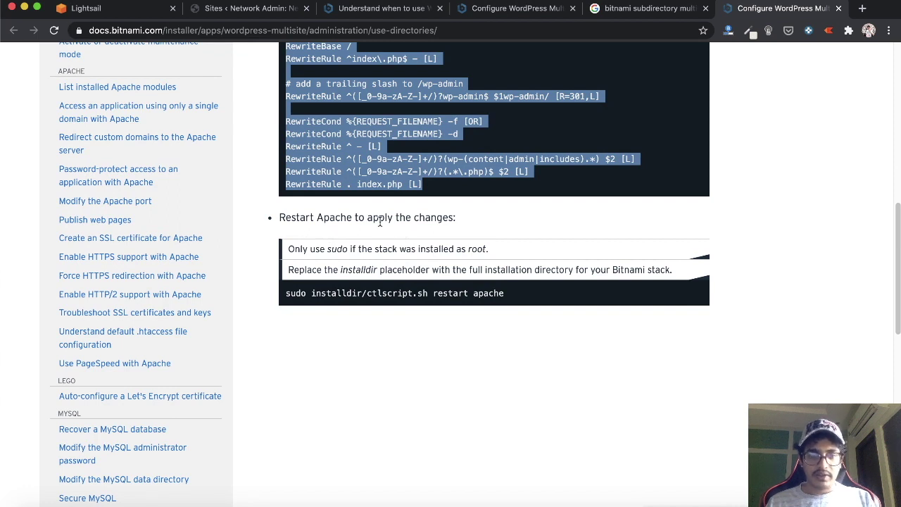
pyautogui.tripleClick(399, 292)
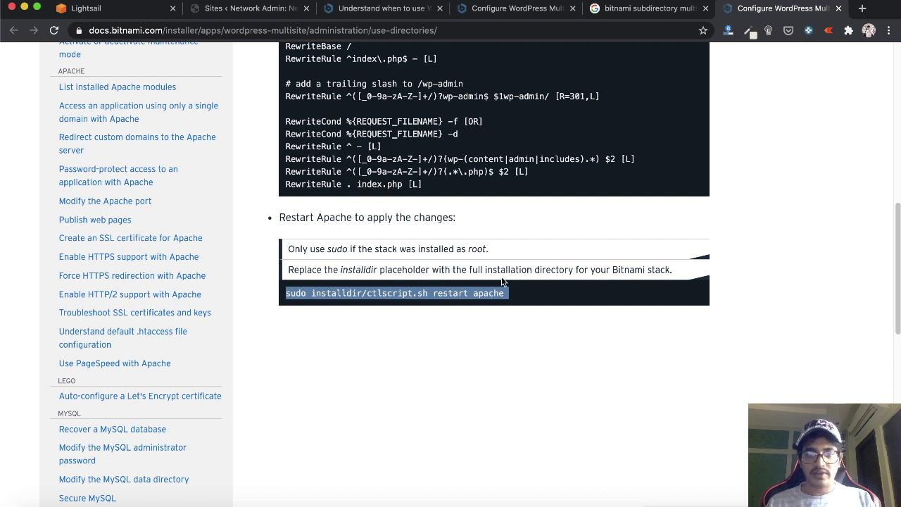
pyautogui.press('super+Tab')
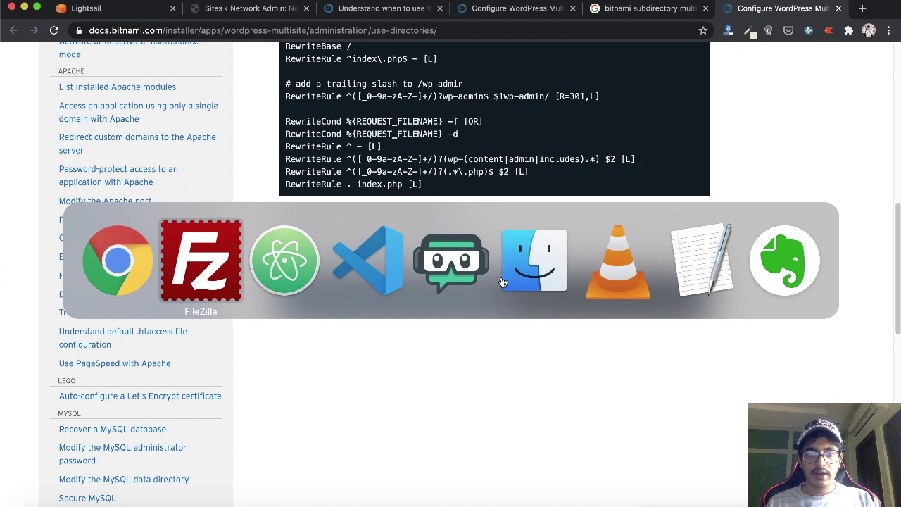
# Run sudo /opt/bitnami/ctlscript.sh restart apache in the SSH terminal
pyautogui.press('Return')
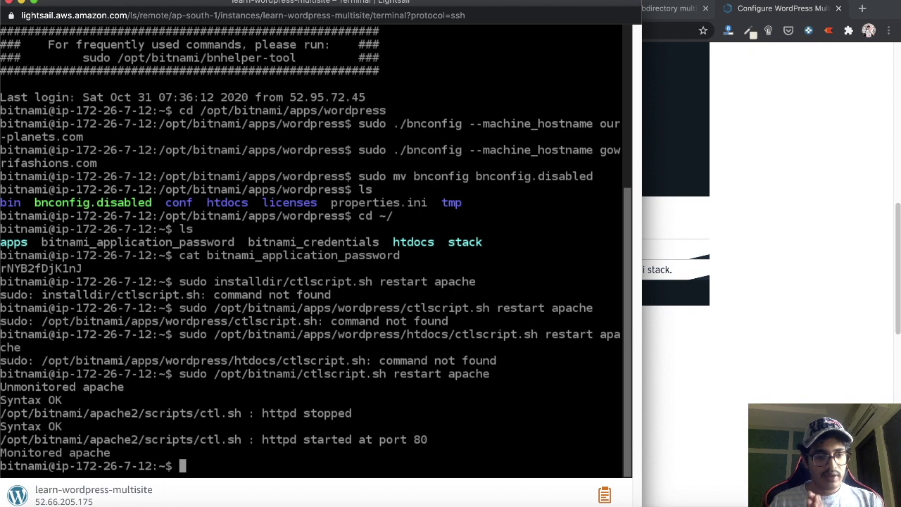
# Reload the 'Sites < Network Admin' tab listing gowrifashions.com and shop.gowrifashions.com
pyautogui.click(806, 219)
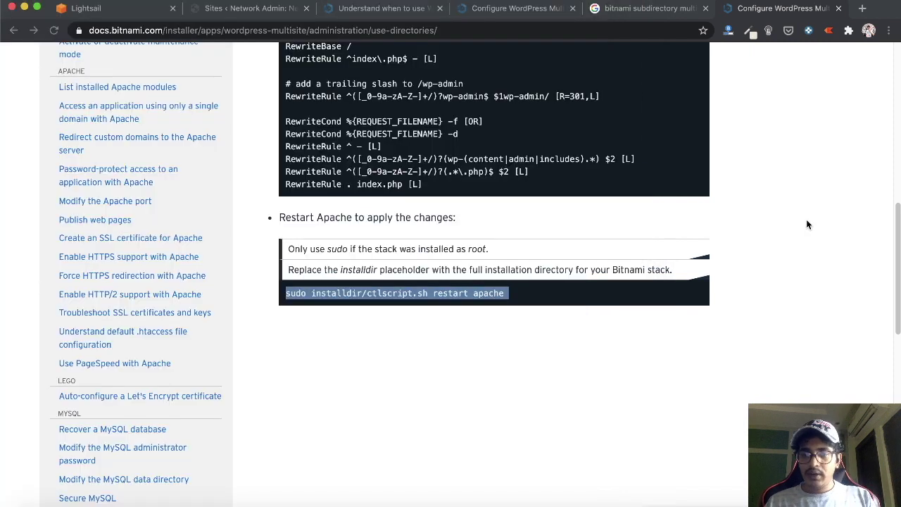
pyautogui.scroll(5, 509, 202)
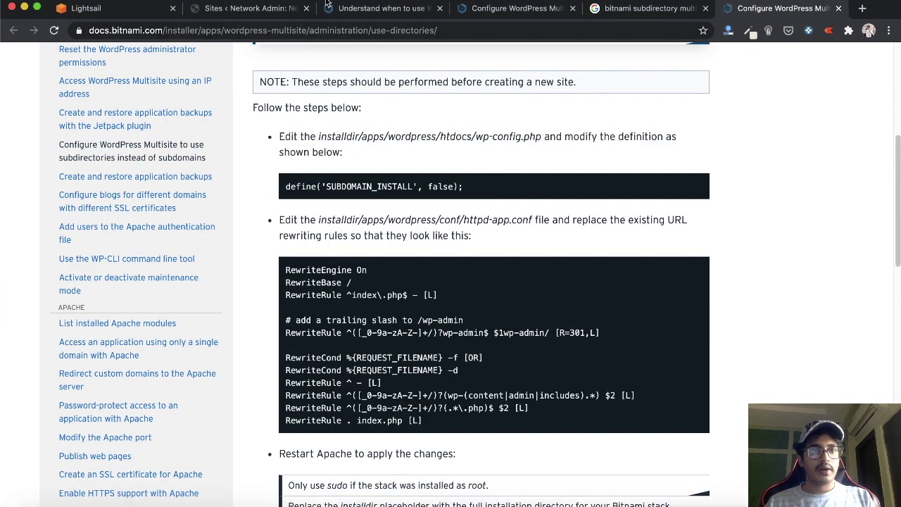
pyautogui.click(245, 8)
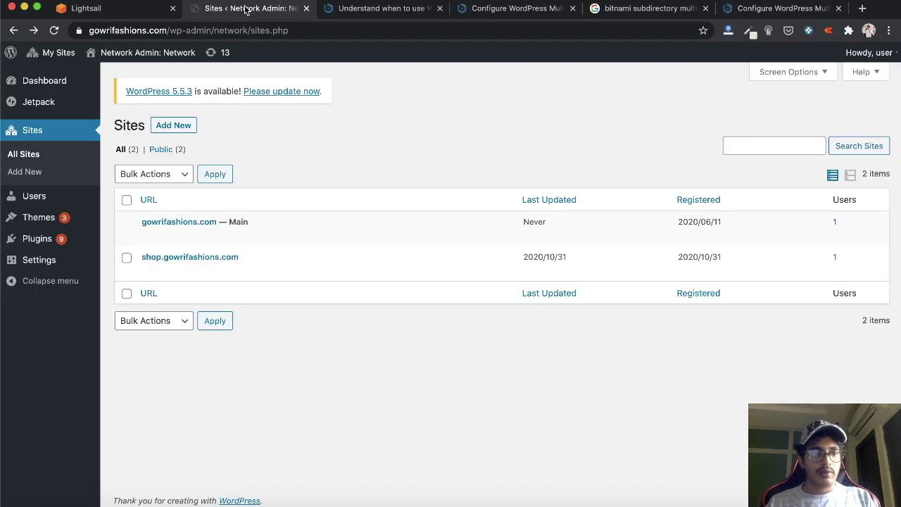
pyautogui.press('super+r')
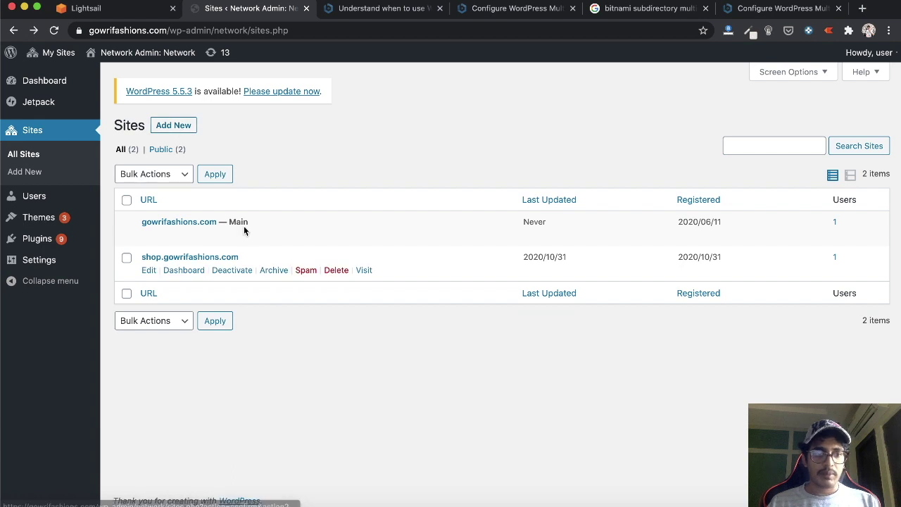
# Add network site address 'shop' titled Gowrifashions Shop with an admin e-mail
pyautogui.click(187, 130)
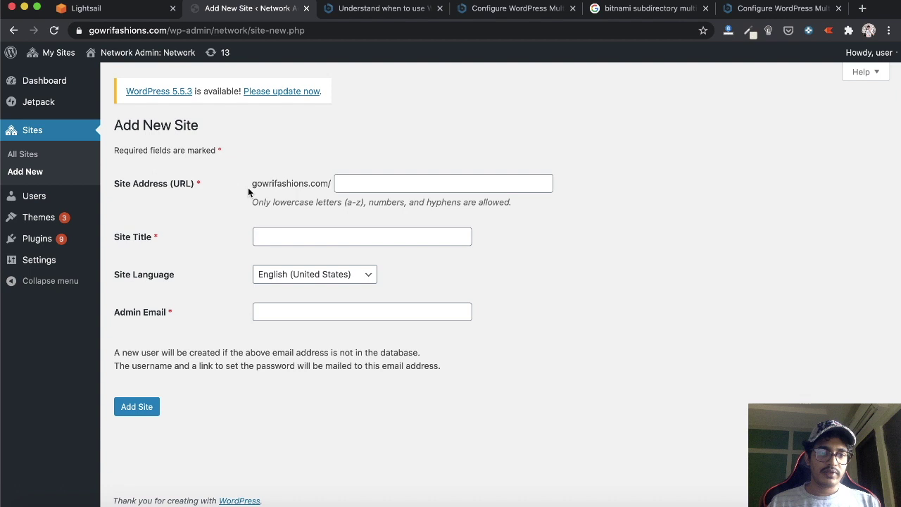
pyautogui.click(372, 182)
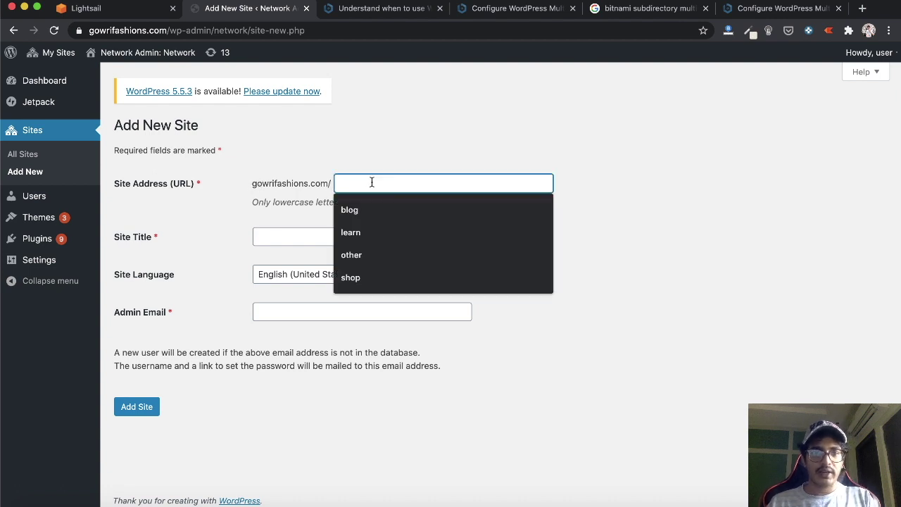
pyautogui.write('shop')
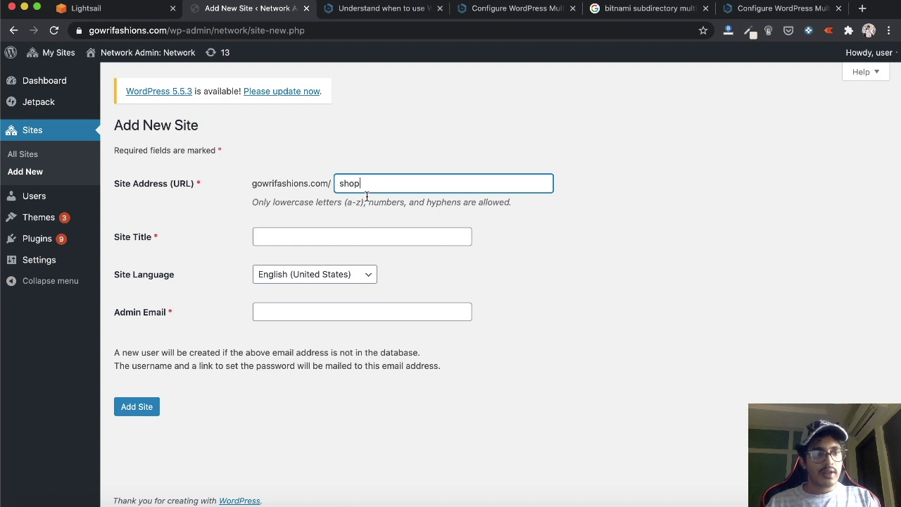
pyautogui.click(344, 235)
pyautogui.write('Gowr')
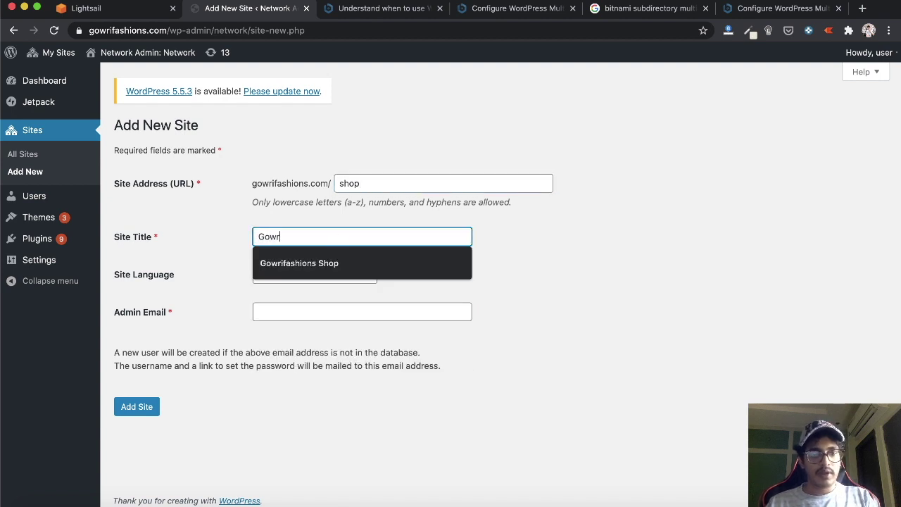
pyautogui.press('Down')
pyautogui.press('Return')
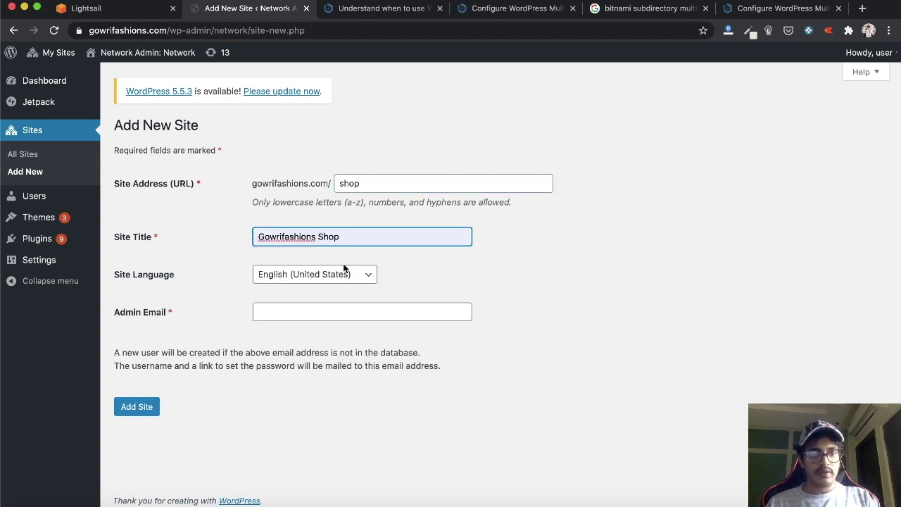
pyautogui.click(304, 305)
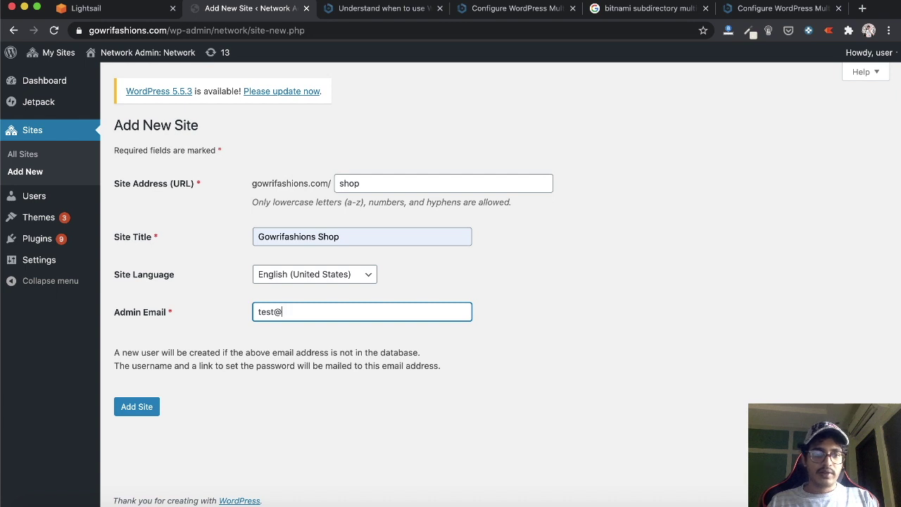
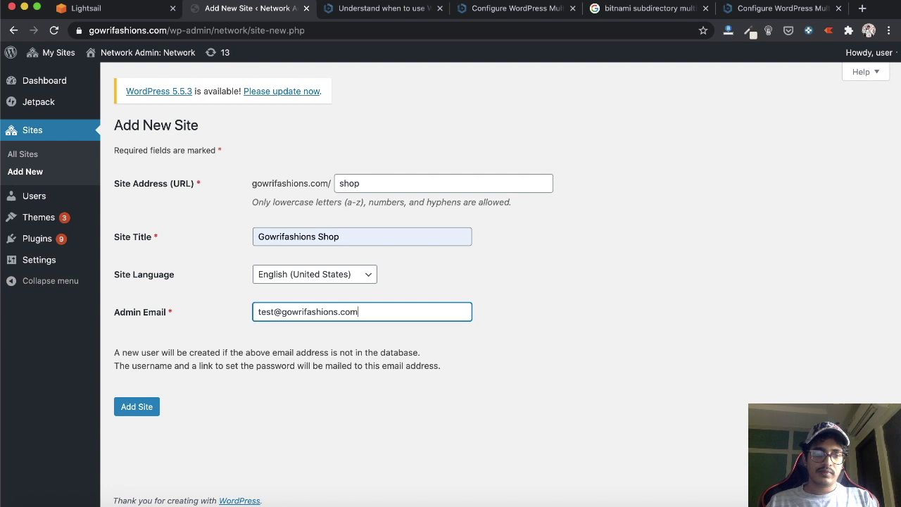
pyautogui.click(133, 407)
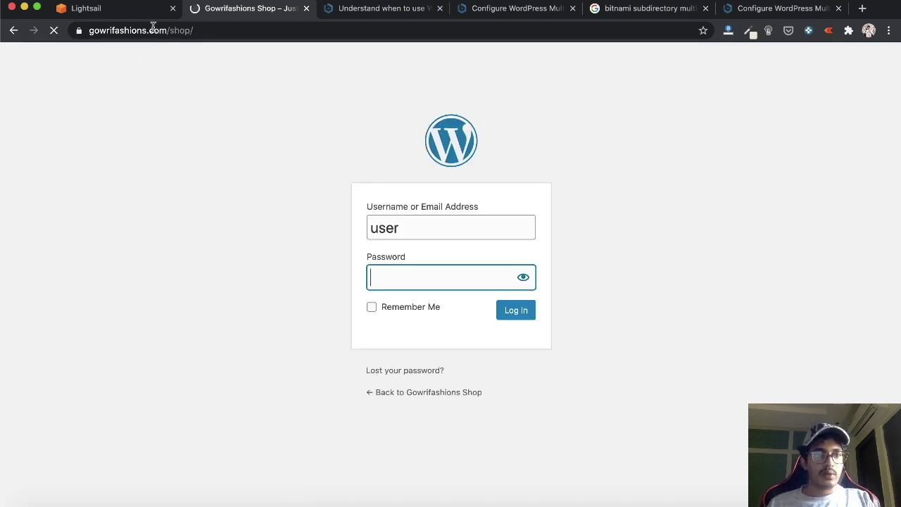